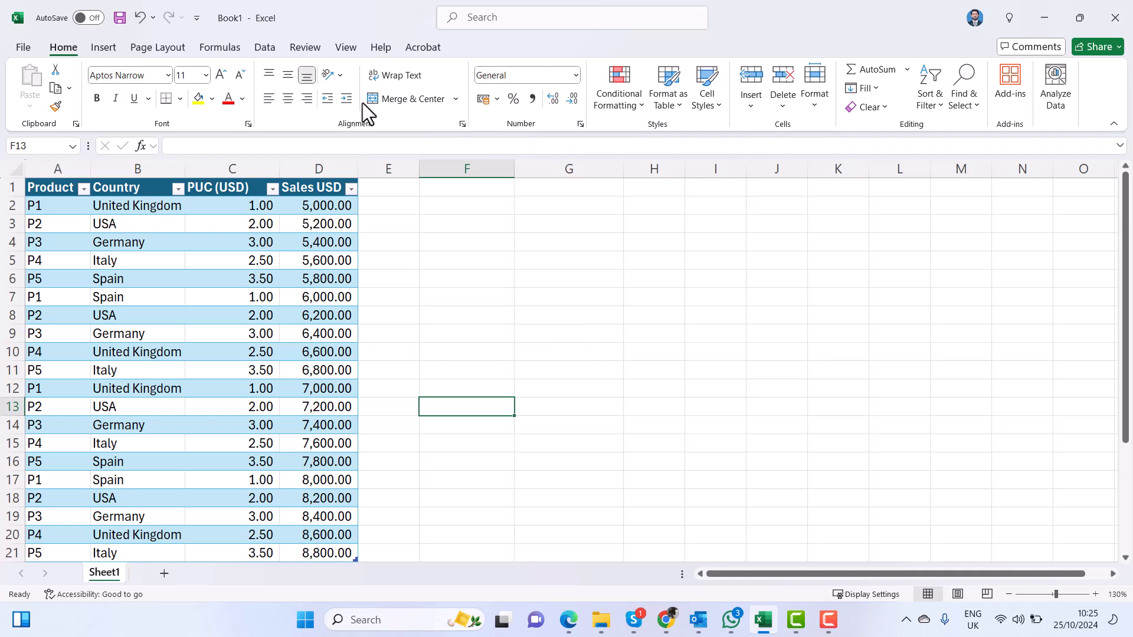
- Insert a PivotTable based on Table1 in the existing worksheet at cell F13
click(109, 53)
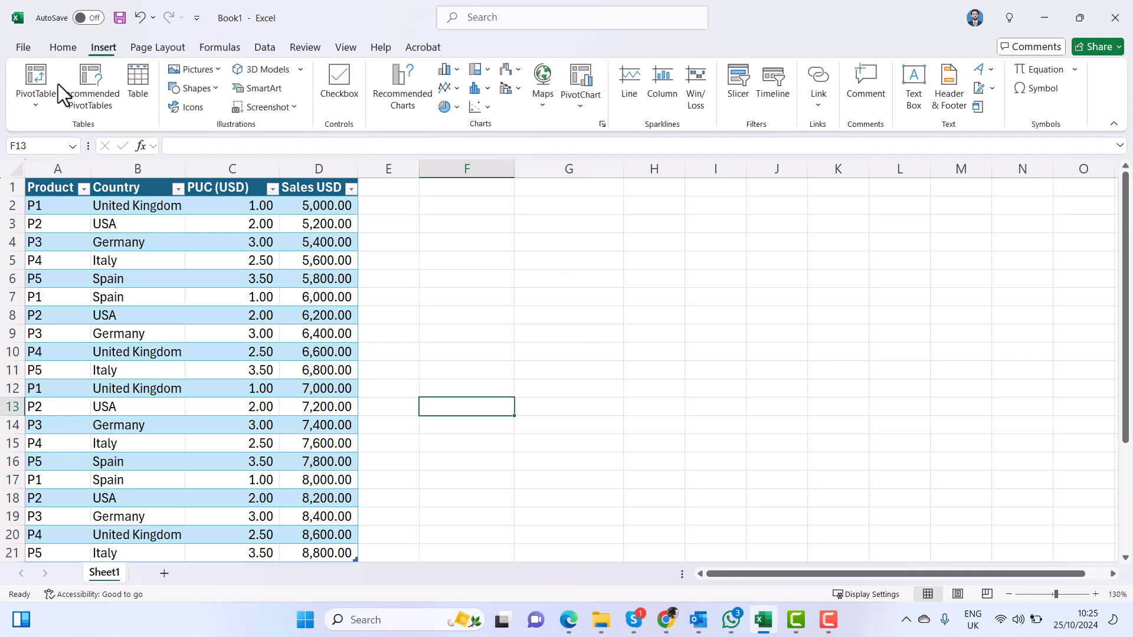
click(36, 84)
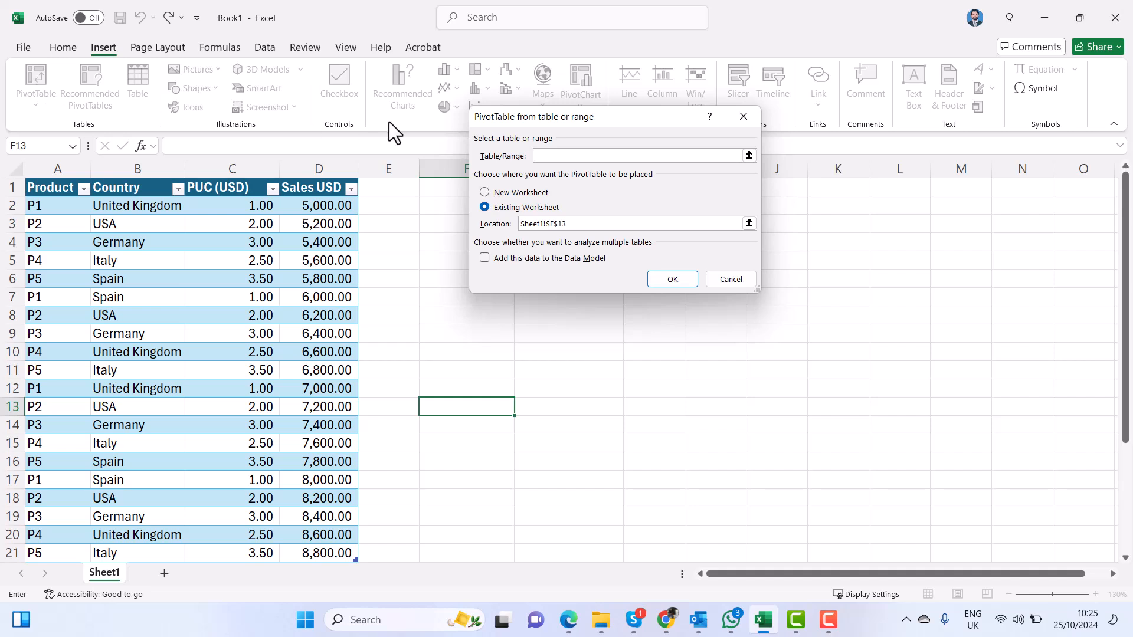
click(562, 156)
text(Table1)
click(665, 281)
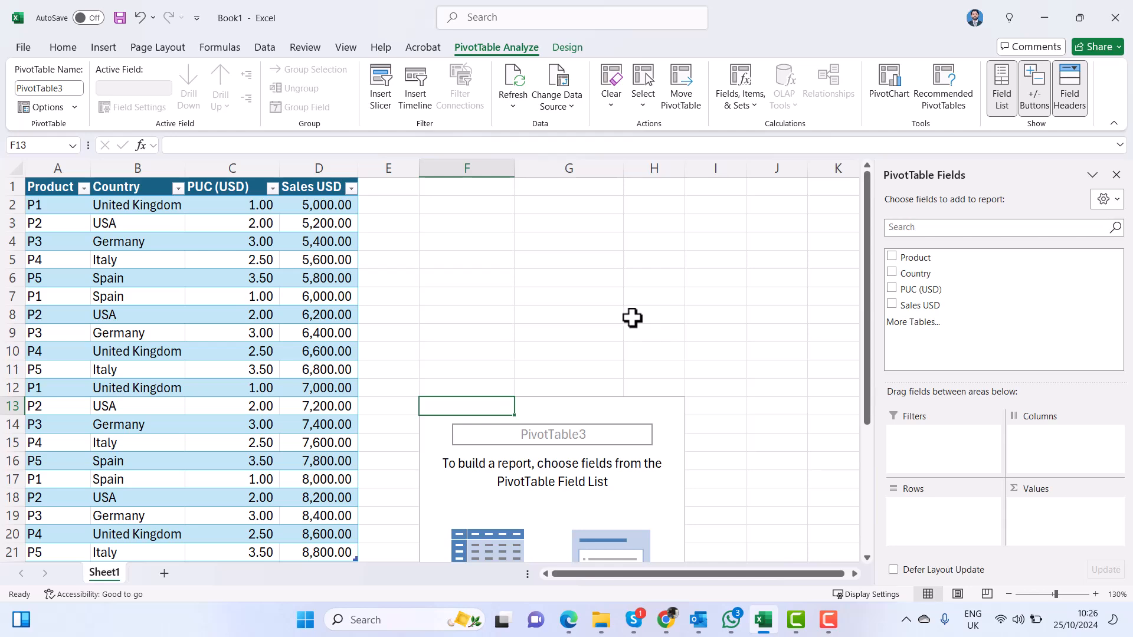
- Set up the PivotTable with Country as the row field and Sales USD as the summed value
scroll(597, 317, down, 1)
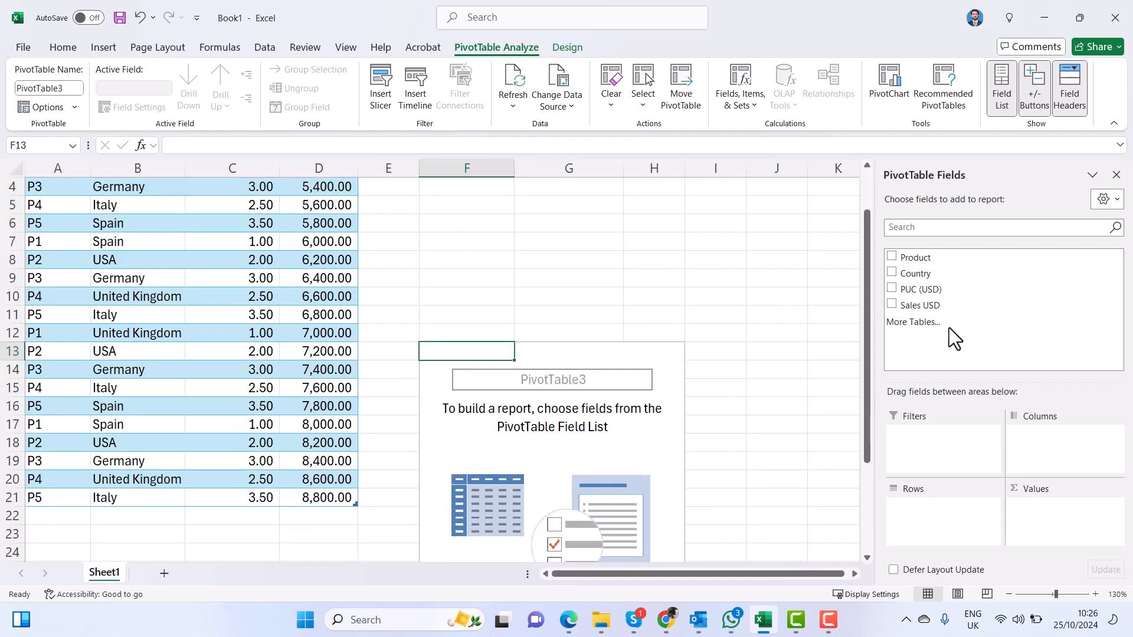
scroll(730, 350, down, 1)
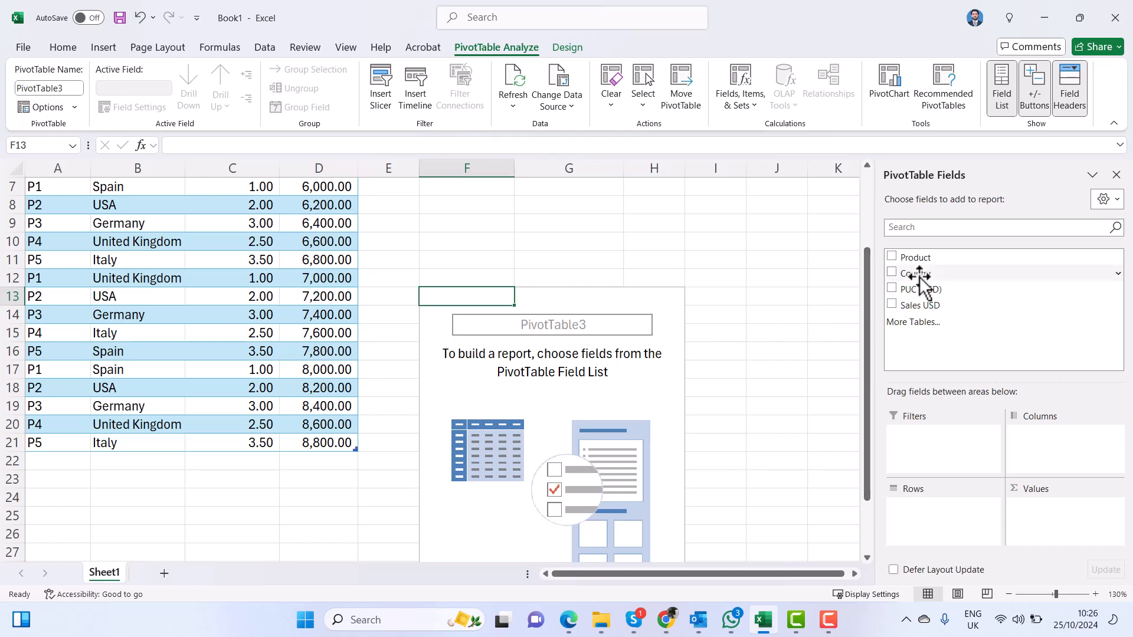
drag(919, 277, 956, 538)
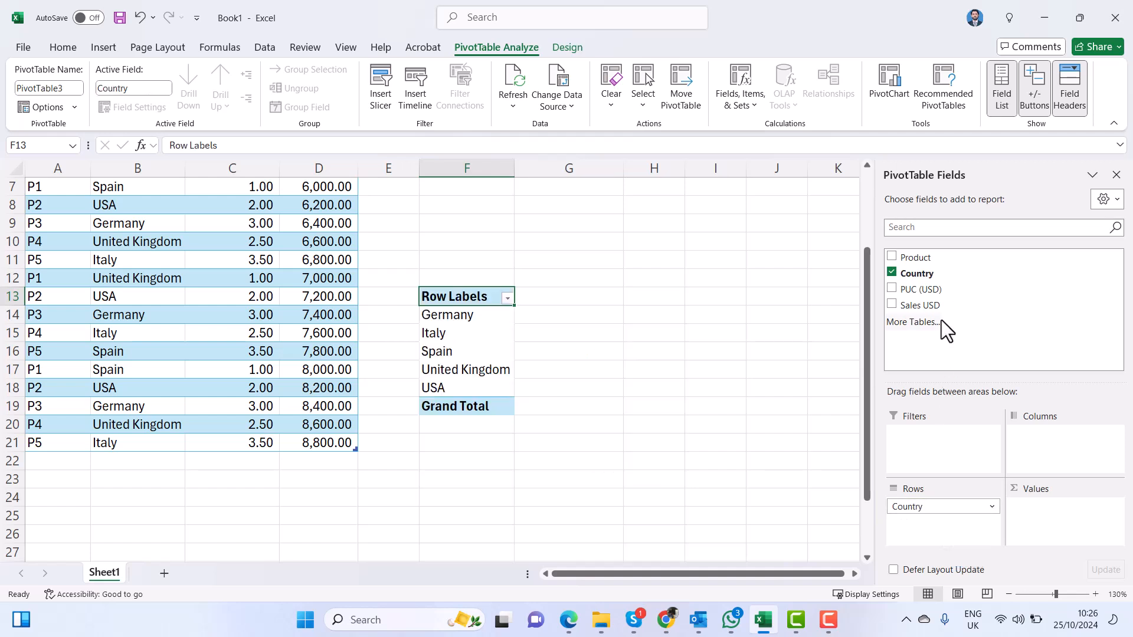
drag(926, 306, 1088, 540)
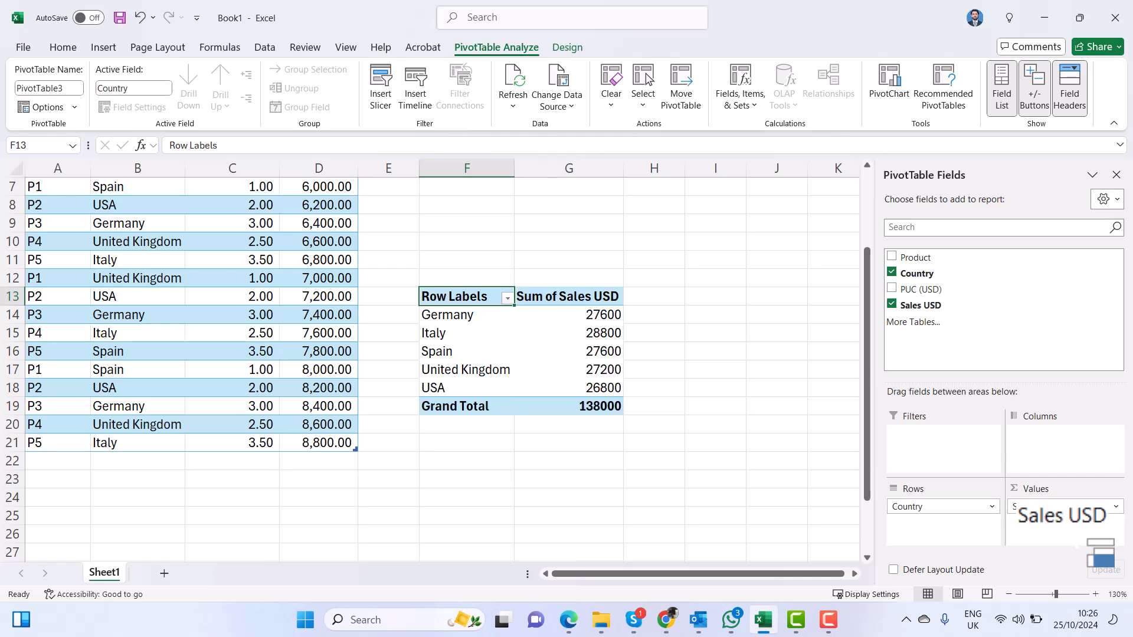
scroll(531, 264, up, 2)
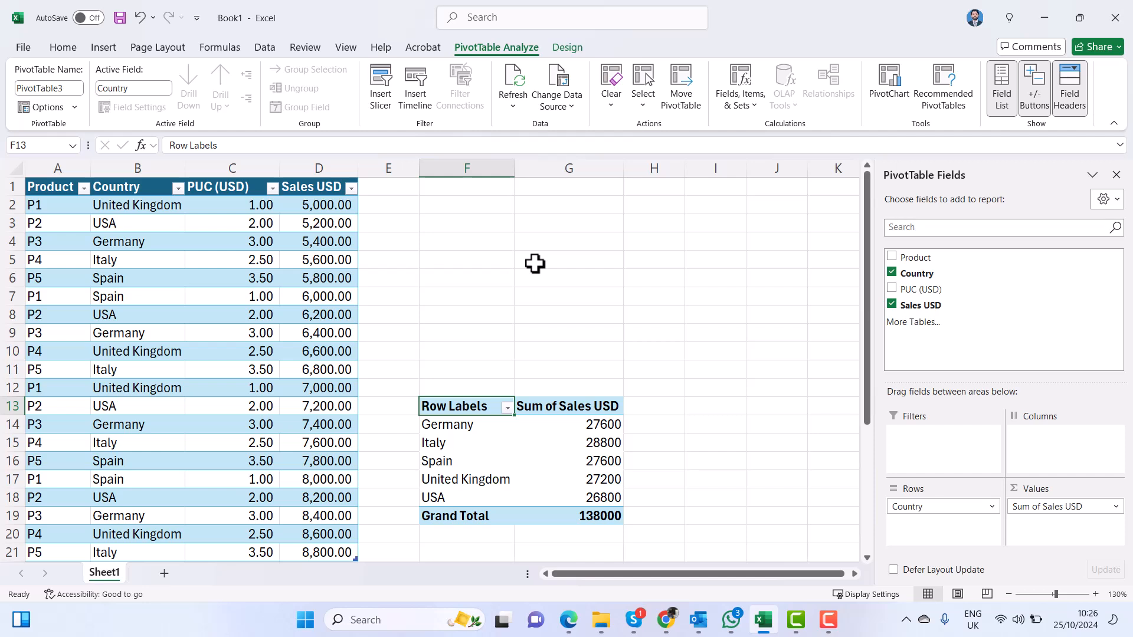
- Change the Sales USD value in cell D4, the first Germany record, to 54000
click(324, 240)
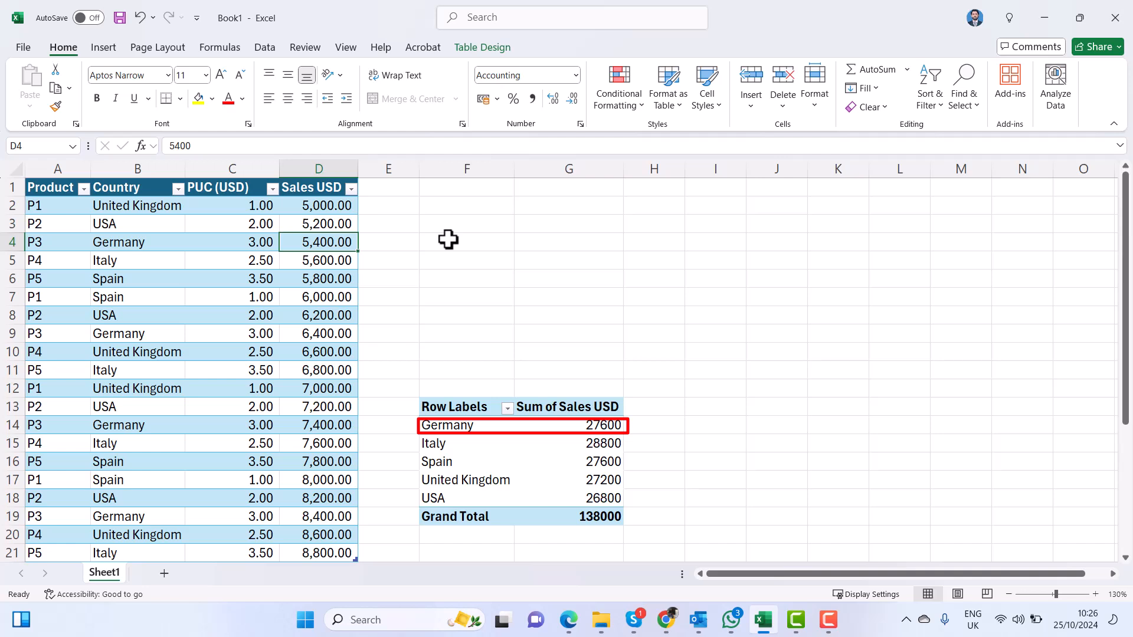
key(F2)
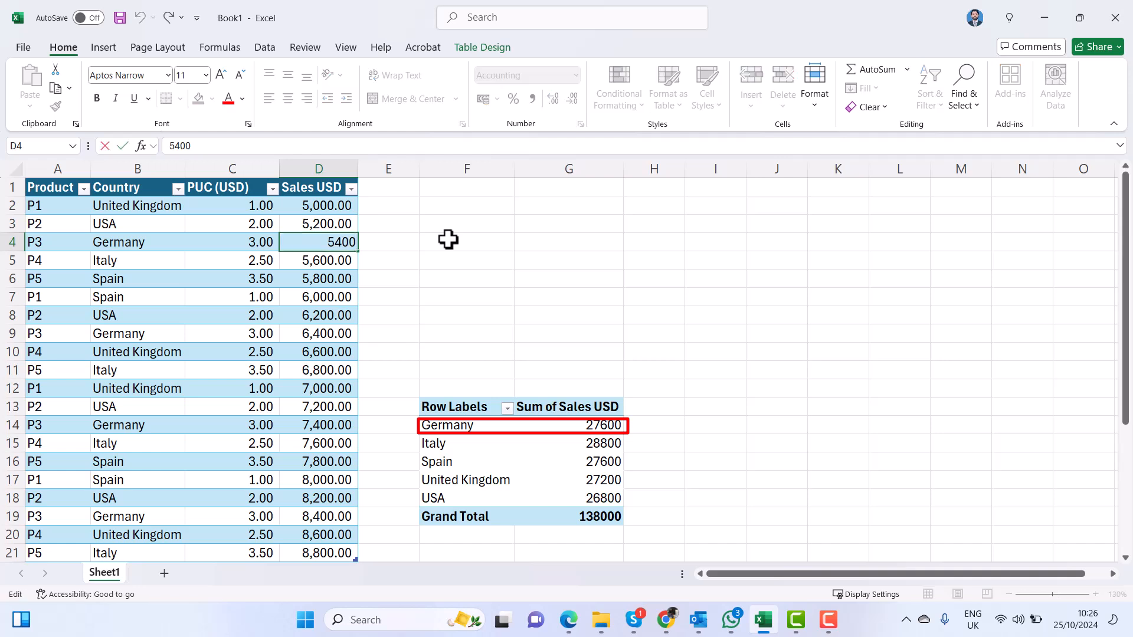
text(0)
key(Return)
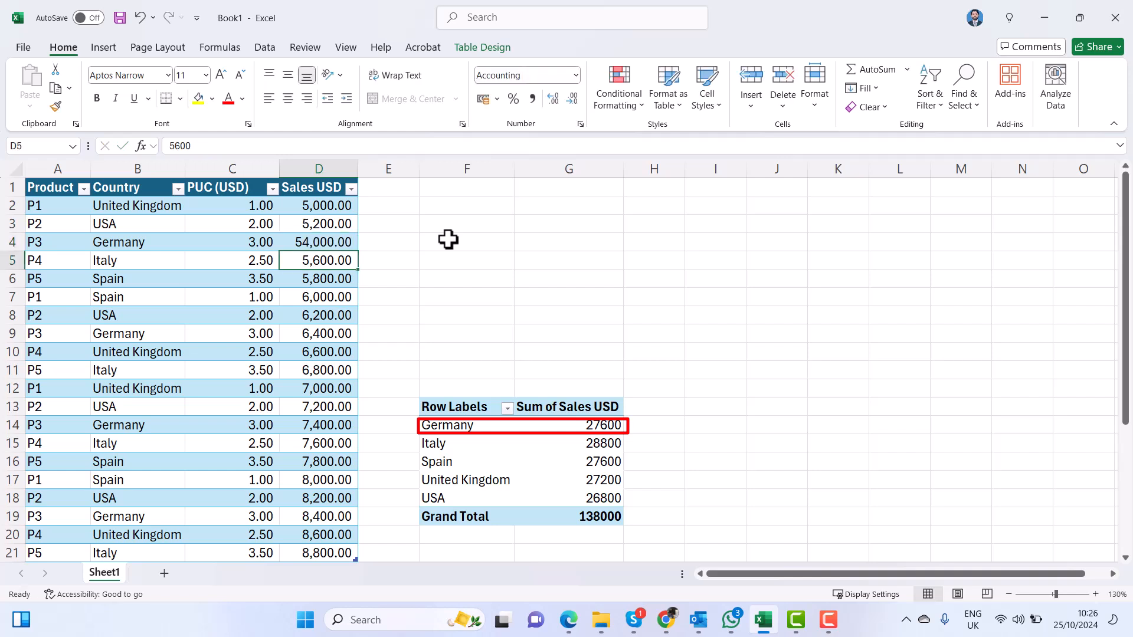
key(Up)
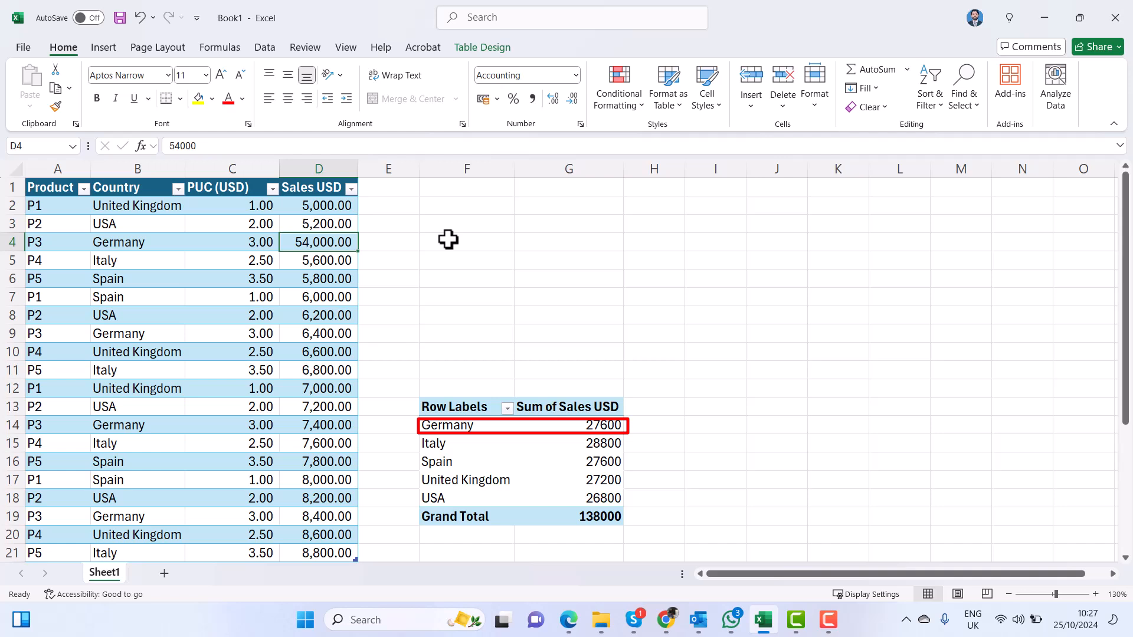
- Refresh the PivotTable at F13 so it picks up the edited source data
click(448, 405)
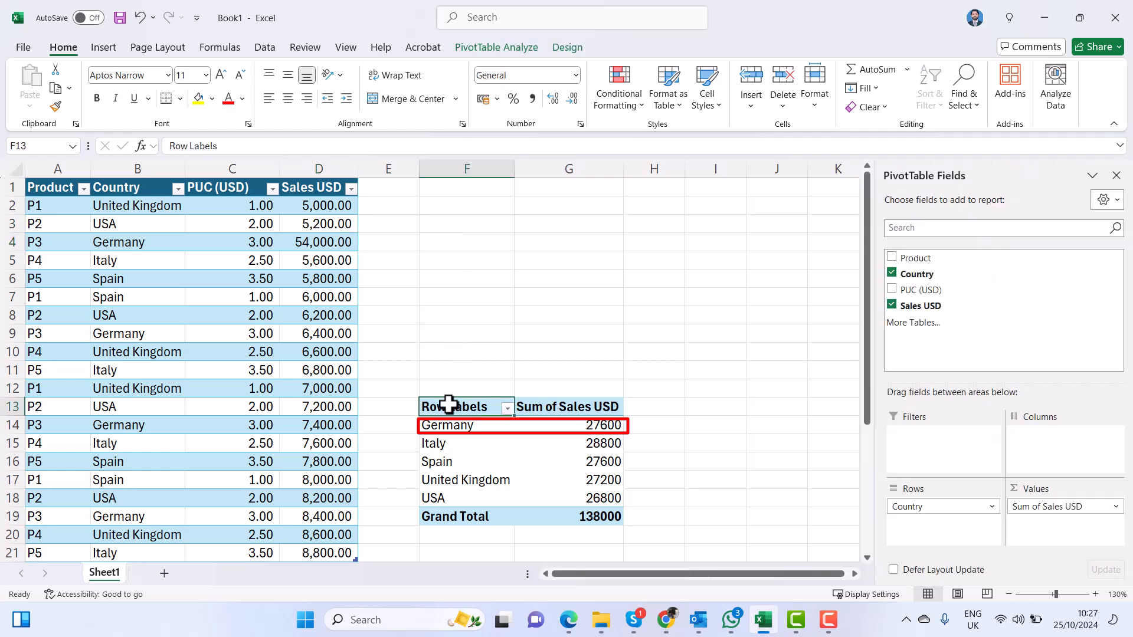
click(485, 56)
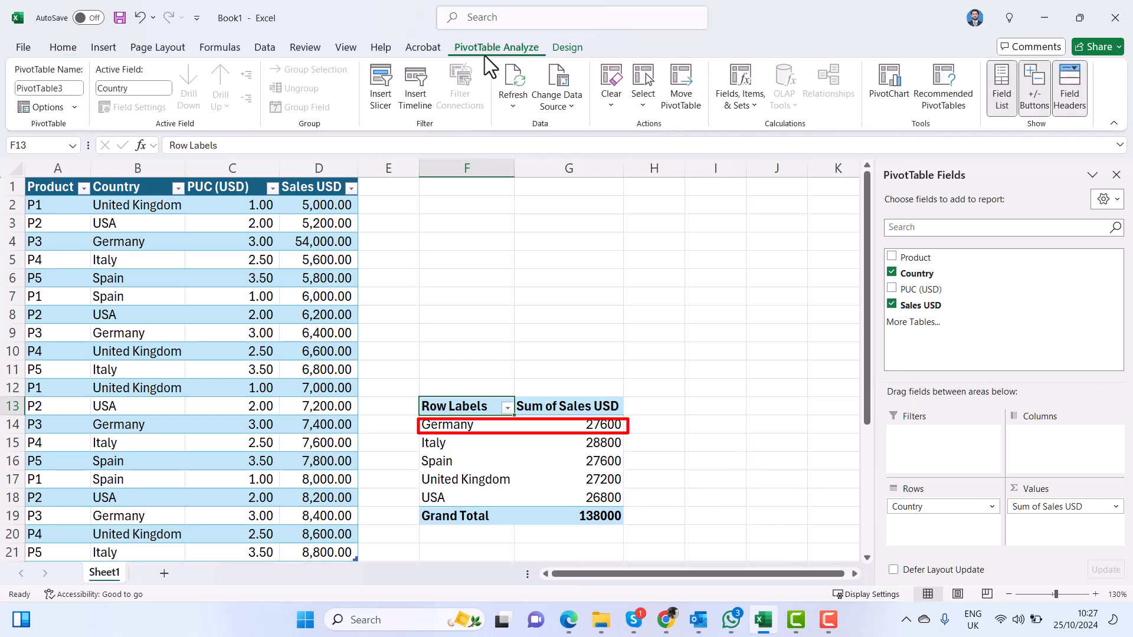
click(509, 82)
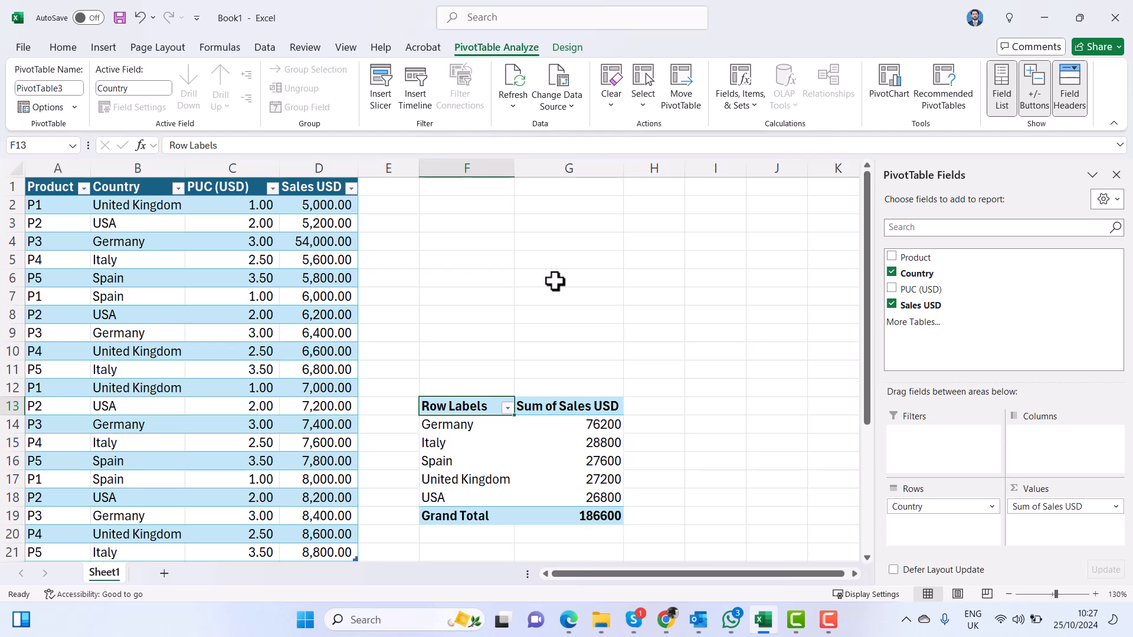
- Start a GROUPBY formula in cell F2 with Table1's whole Country column, header included, as the row fields
click(76, 46)
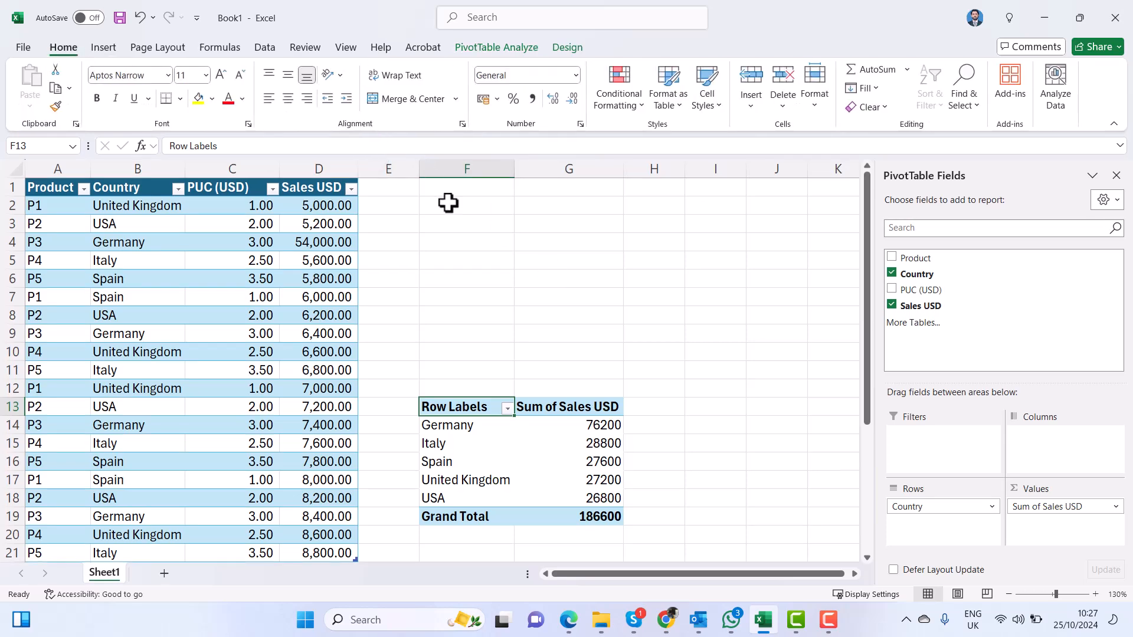
click(448, 203)
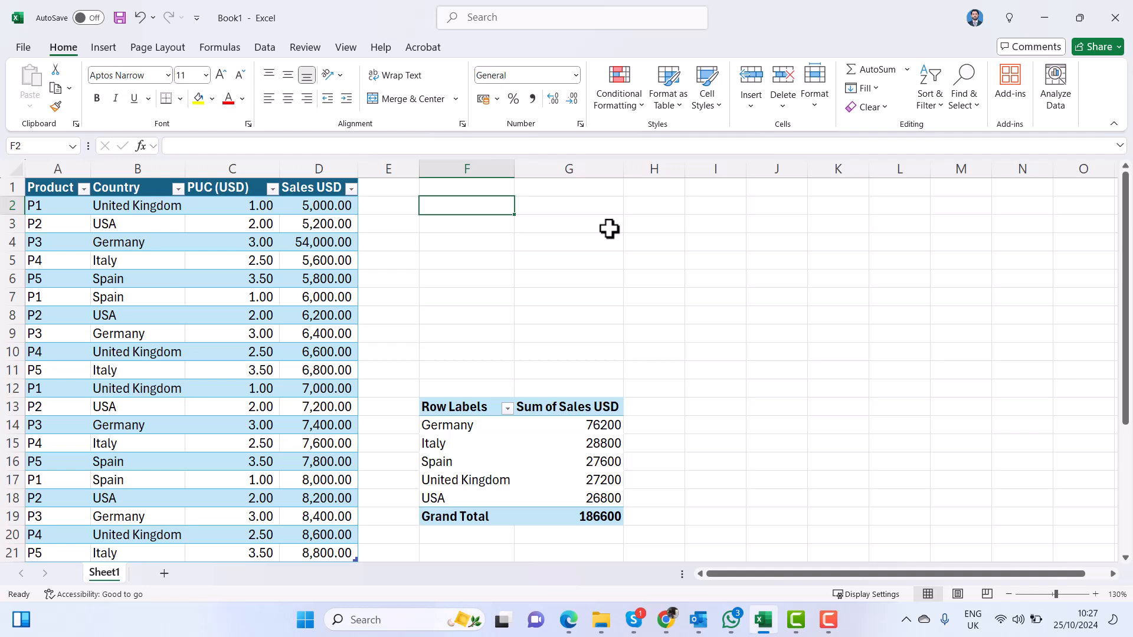
text(=gr)
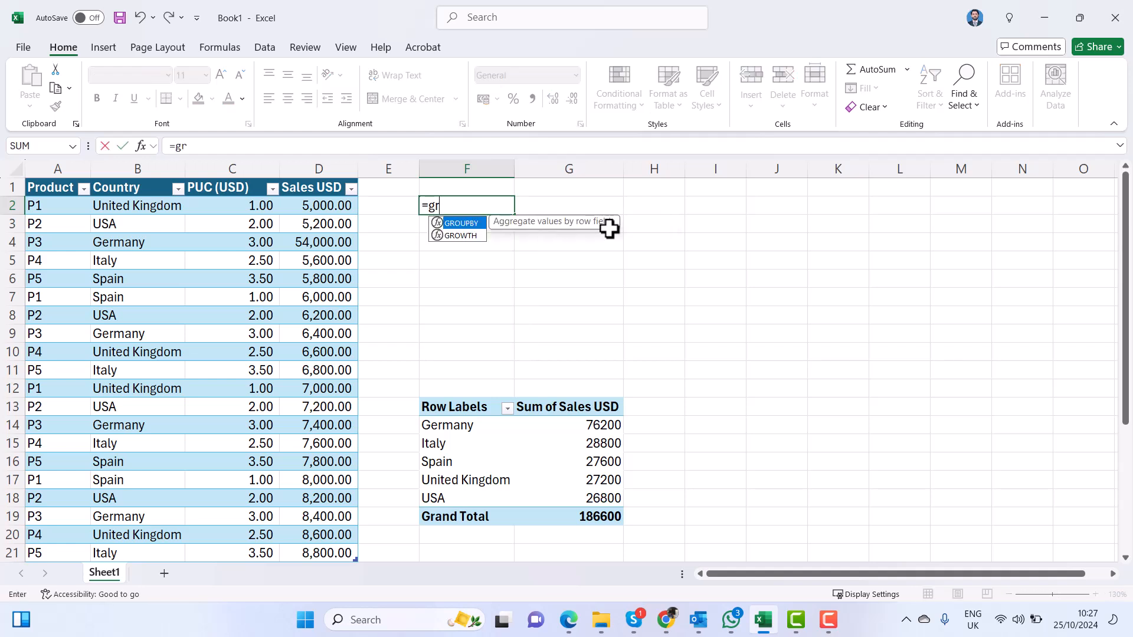
text(oup)
key(Tab)
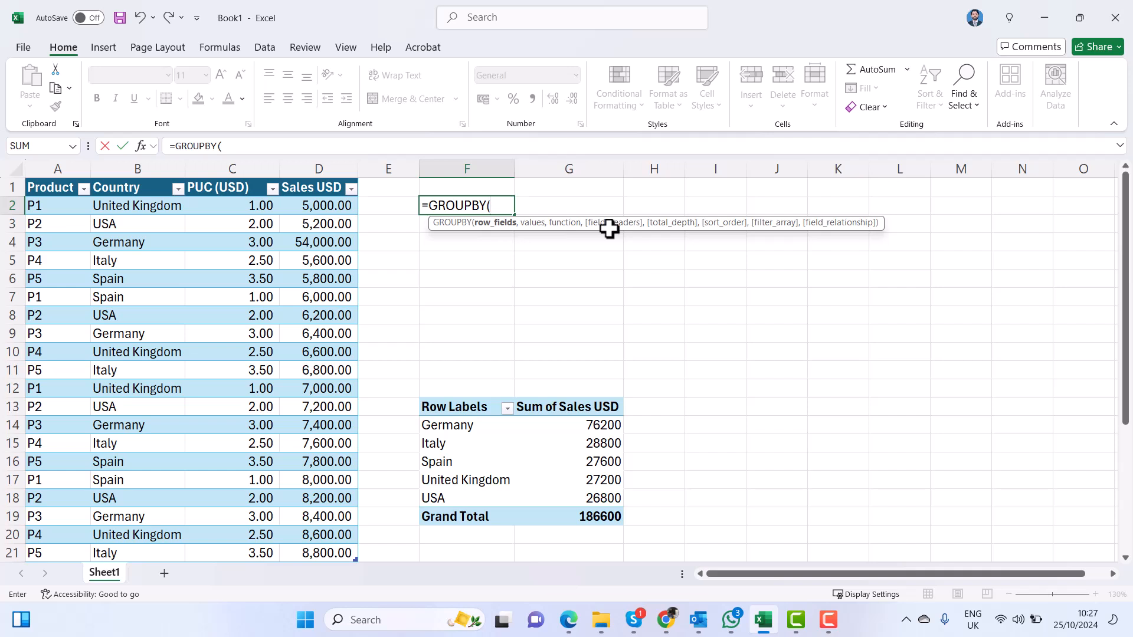
click(158, 186)
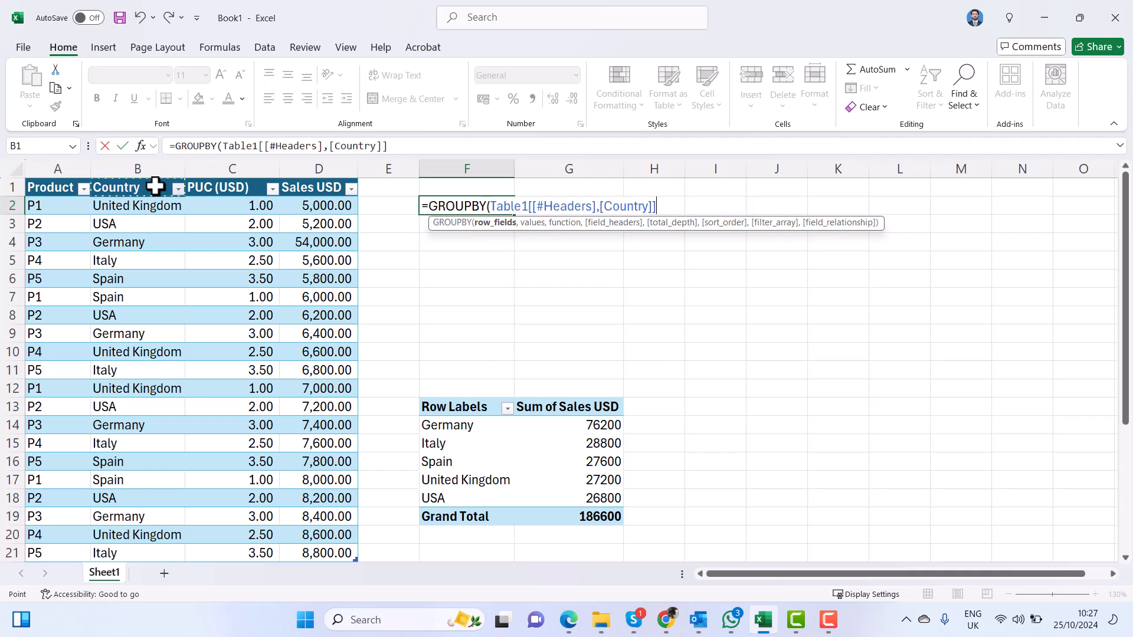
click(186, 189)
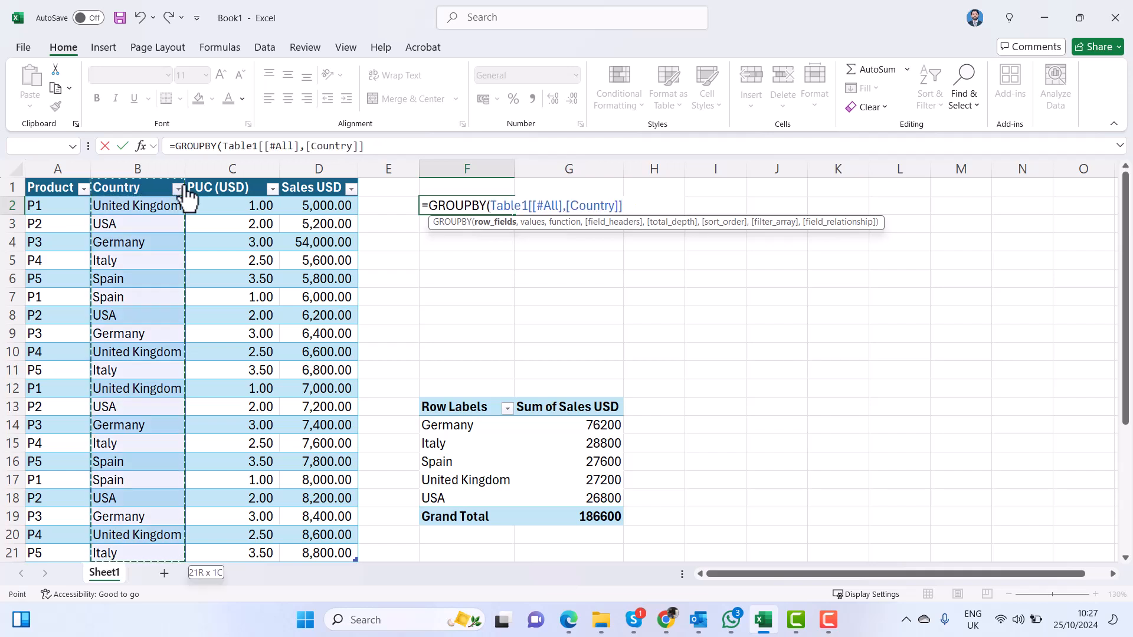
- Complete the GROUPBY formula with the whole Sales USD column, header included, as values and SUM as the function
text(,)
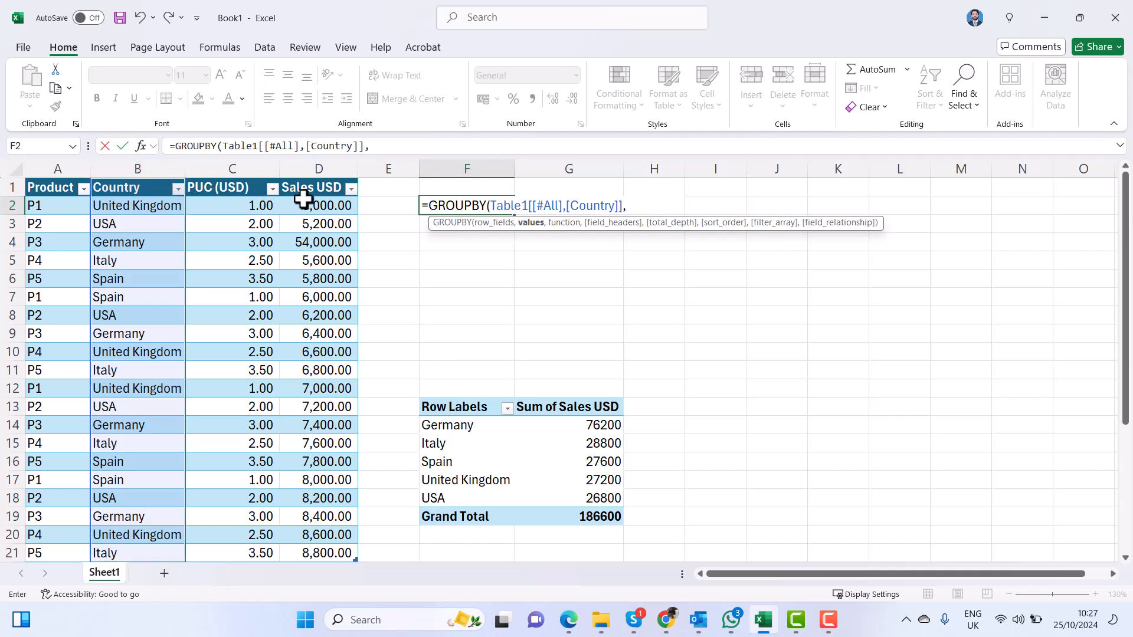
click(322, 189)
click(321, 190)
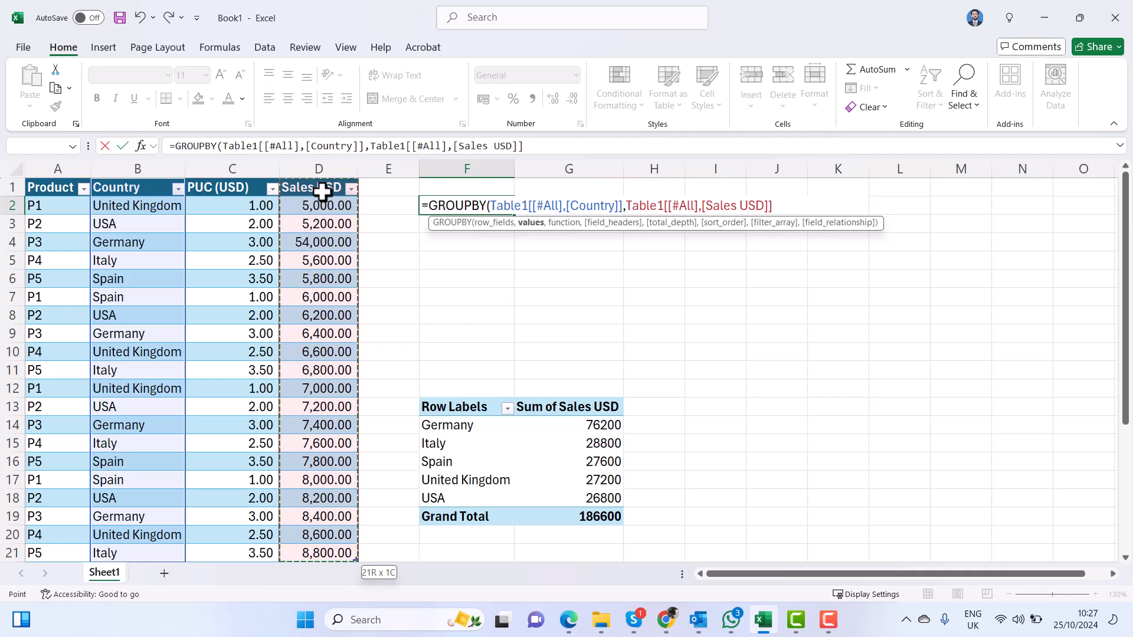
text(,)
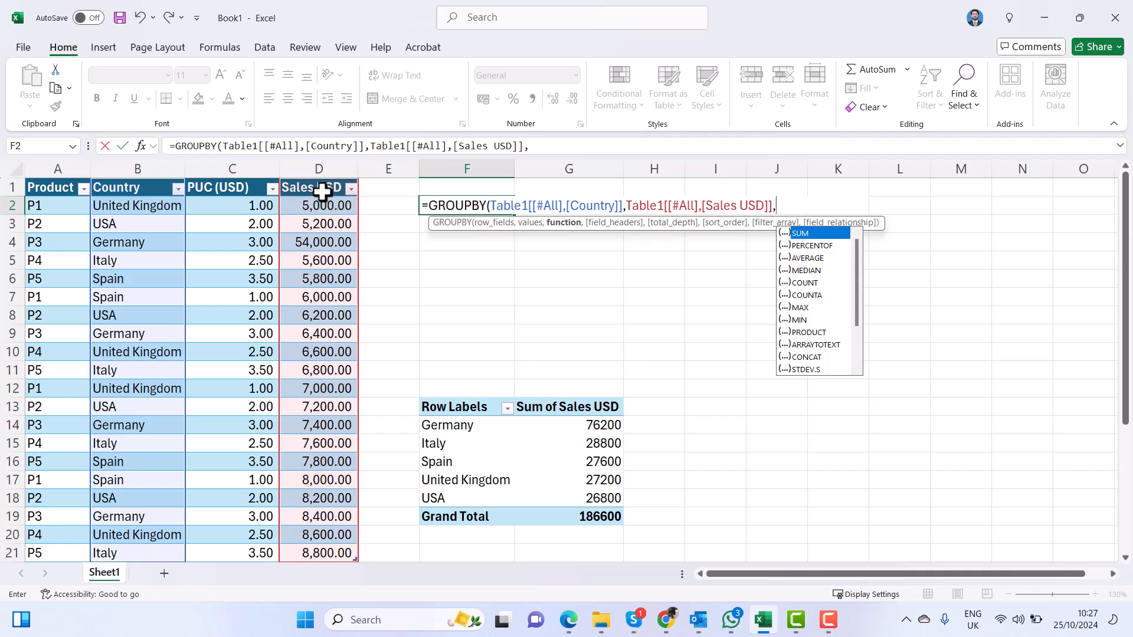
key(Tab)
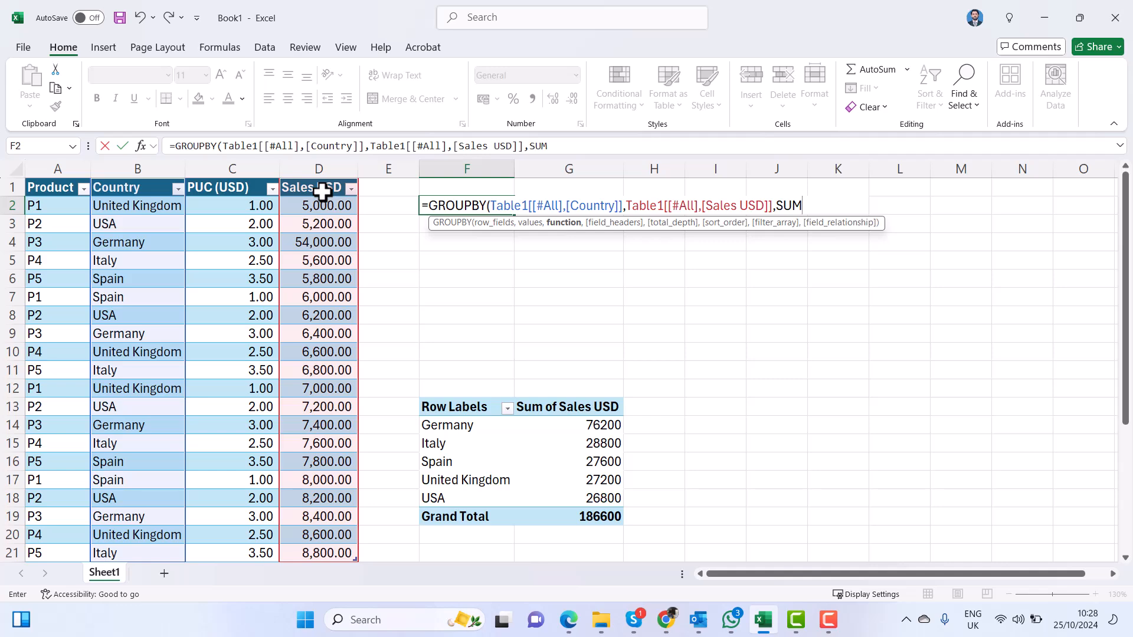
text())
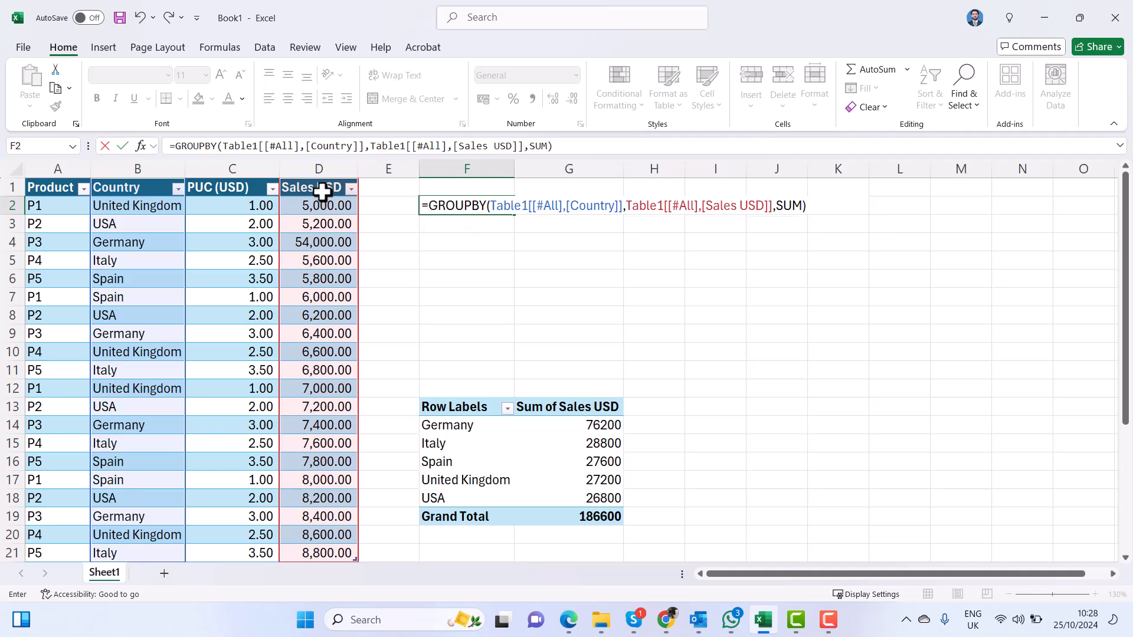
key(Return)
key(Up)
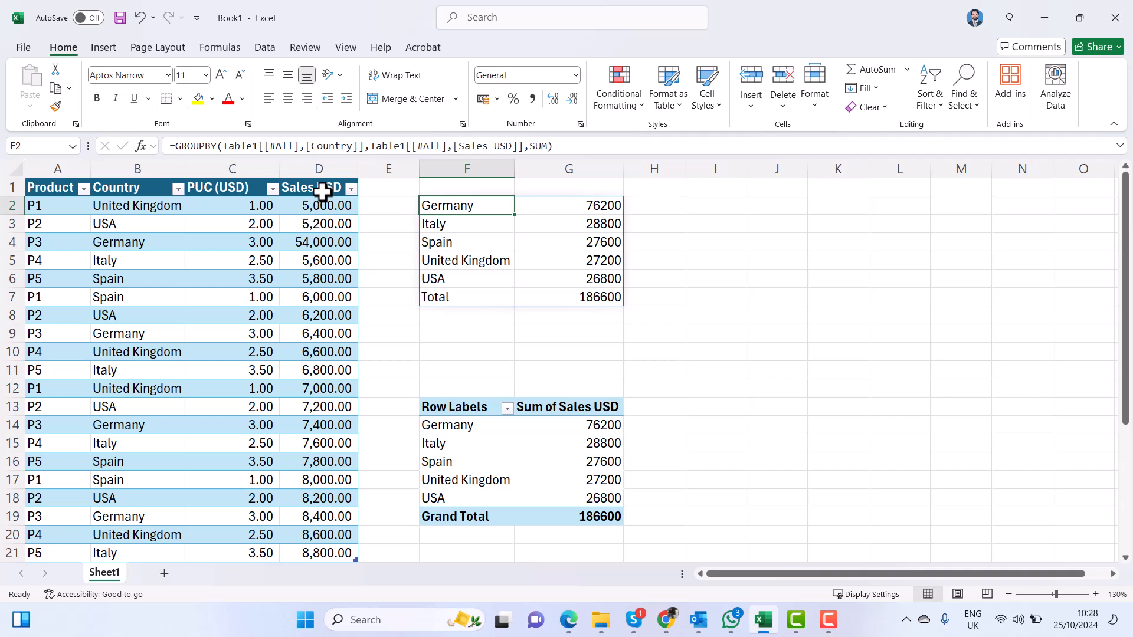
- Set the Sales USD value of the first Germany record in cell D4 to 5400
key(Left)
key(Left)
key(Down)
key(Down)
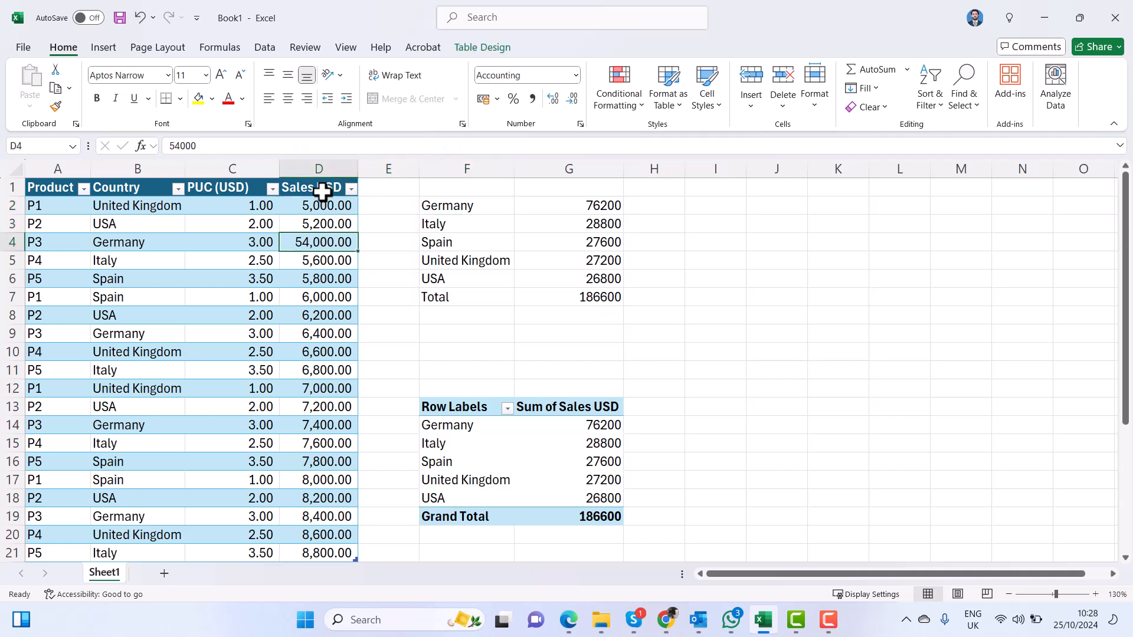
key(F2)
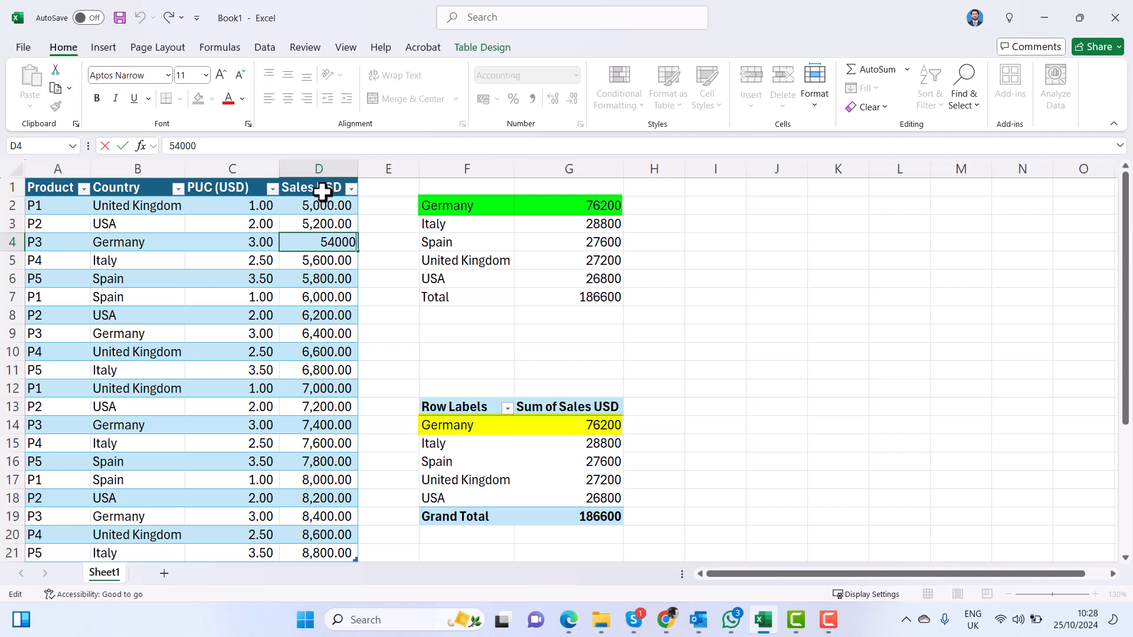
key(BackSpace)
key(Return)
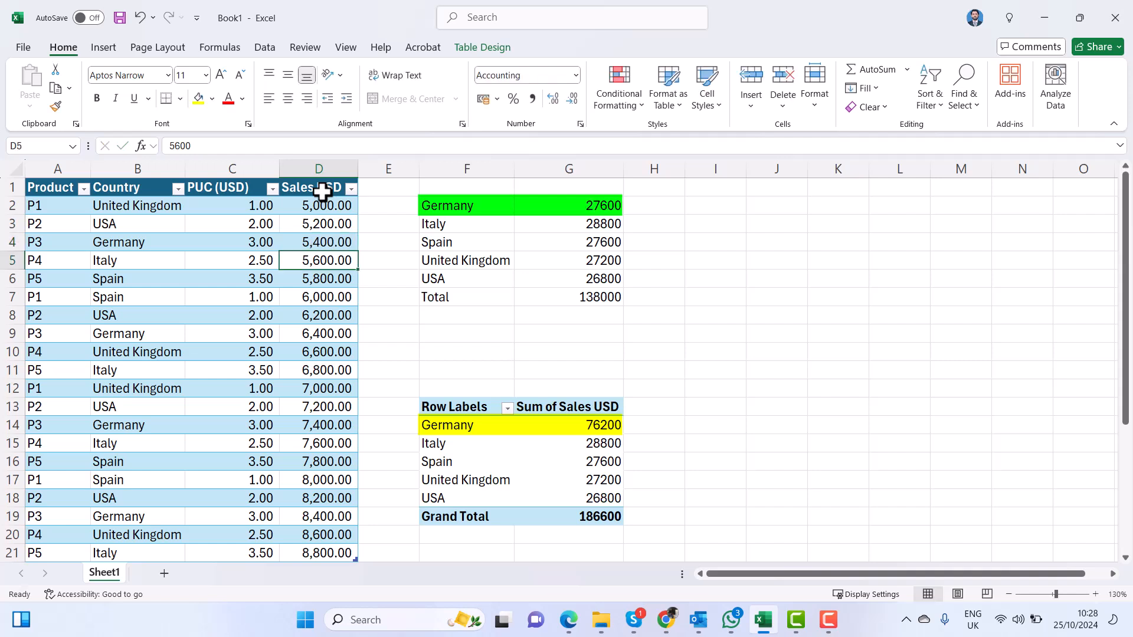
- Add a field_headers argument of 3 (Yes and show) to the GROUPBY formula in cell F2
key(Up)
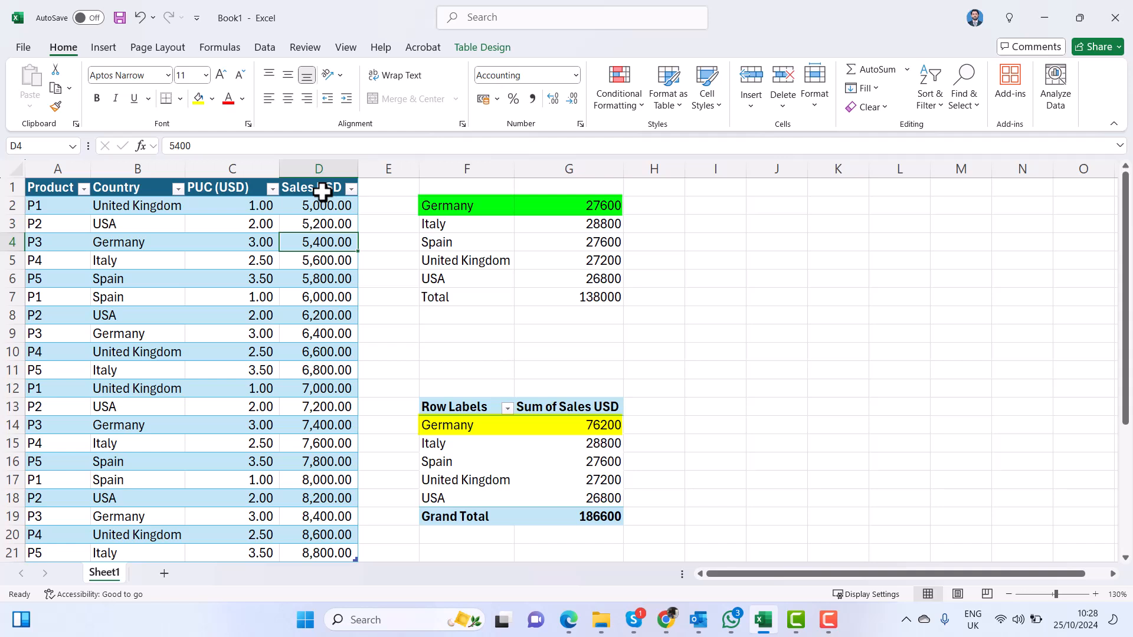
key(Up)
key(Up)
key(Right)
key(Right)
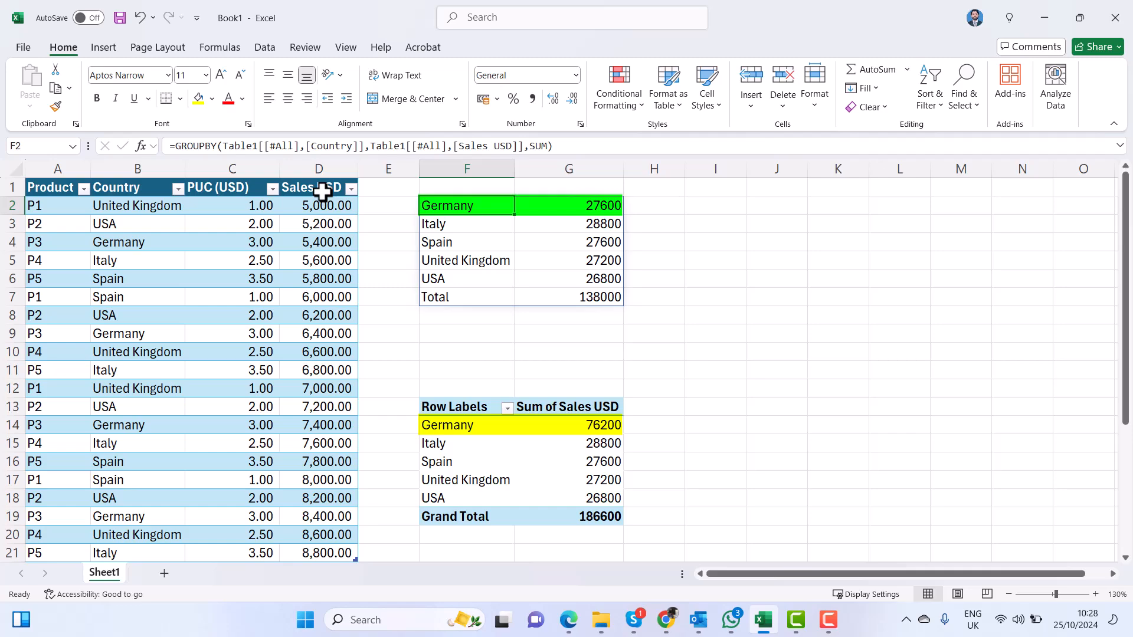
key(F2)
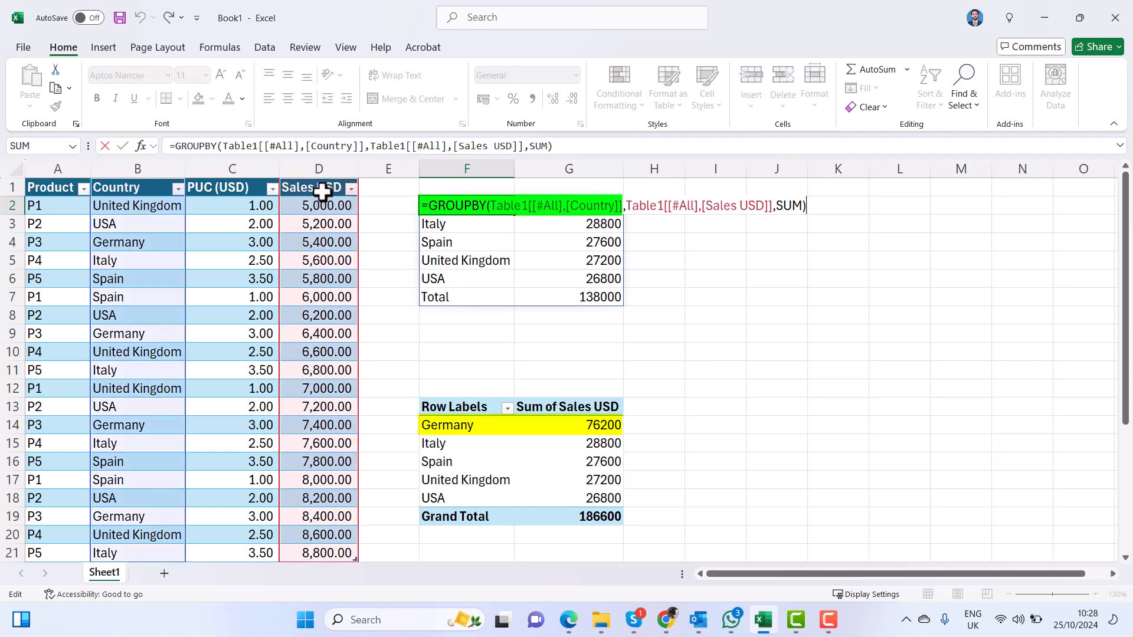
key(Left)
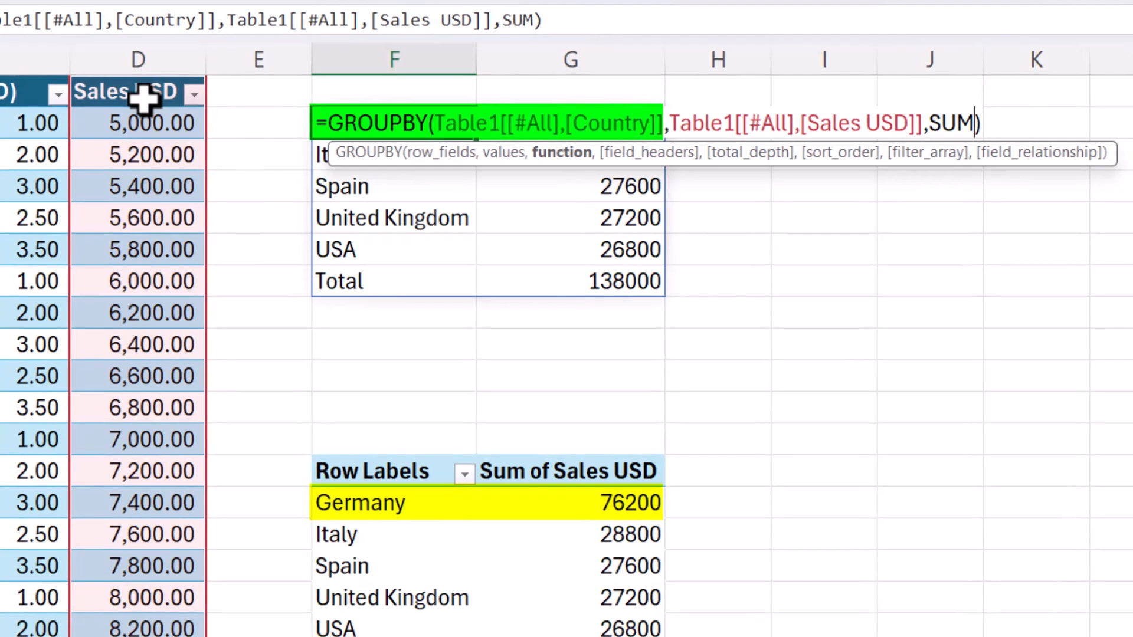
text(,)
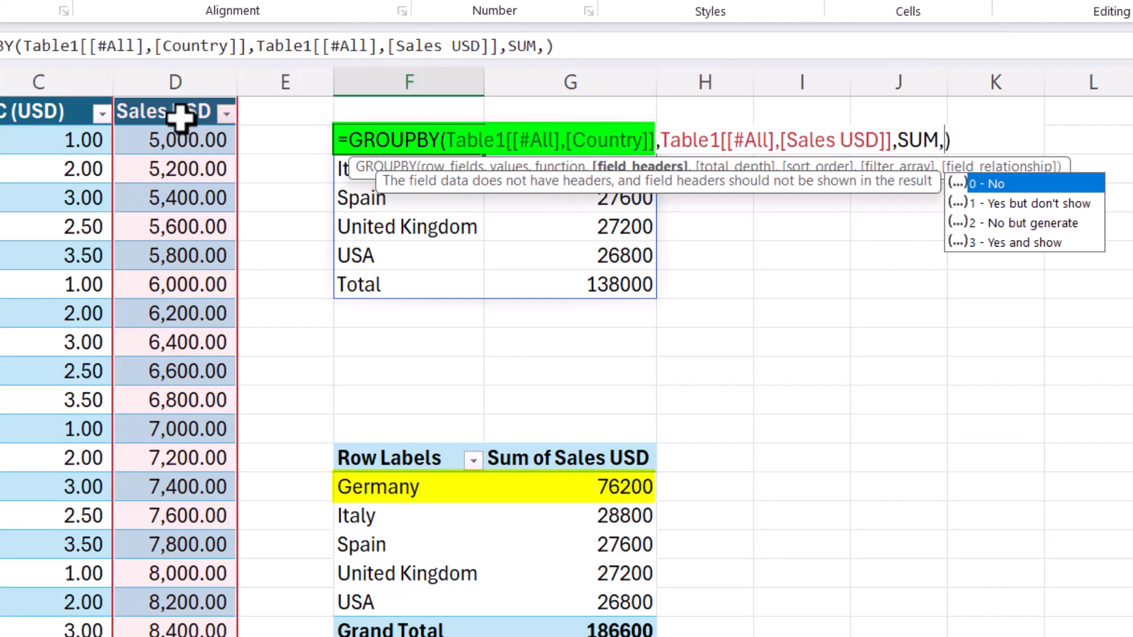
key(Down)
key(Down)
key(Down)
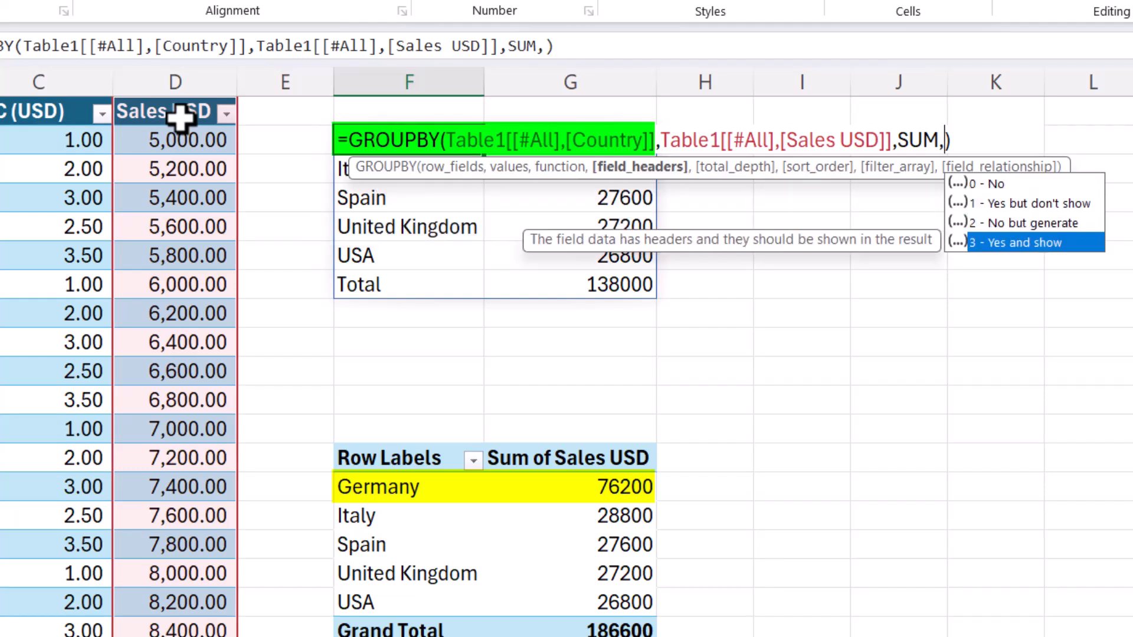
key(Tab)
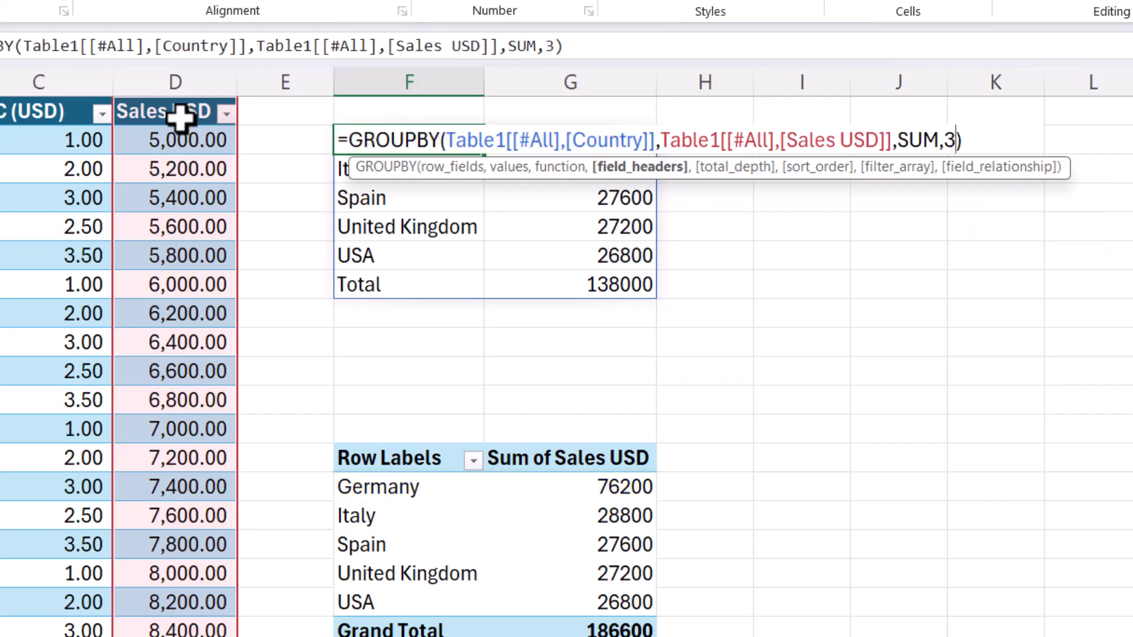
key(ctrl+Return)
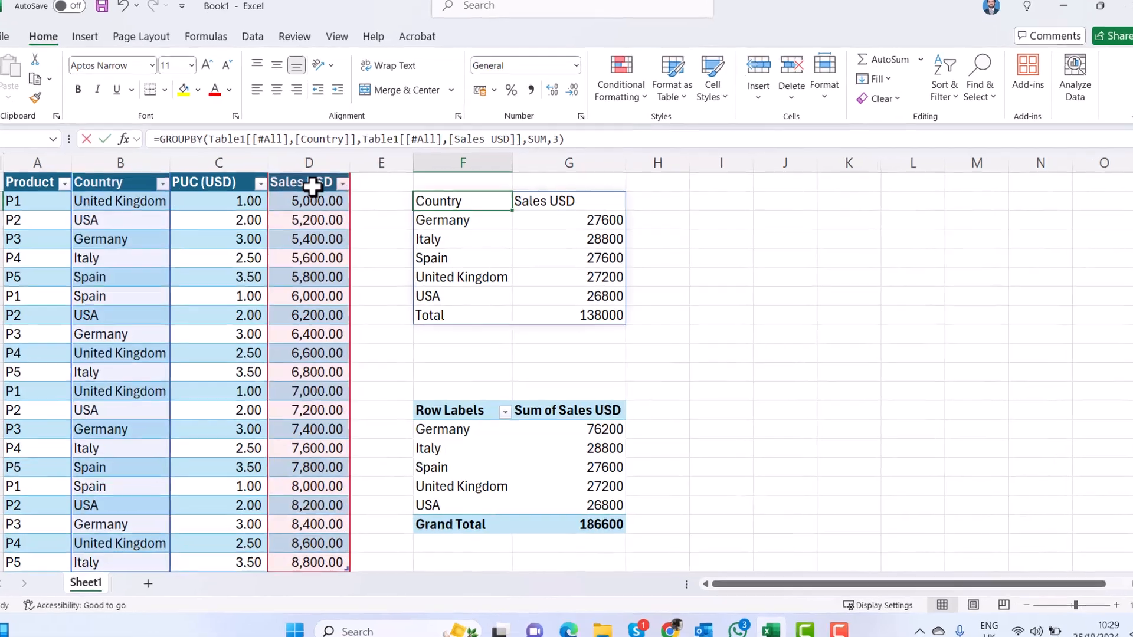
- Add a total_depth argument of 0 (No totals) to the GROUPBY formula in F2
key(F2)
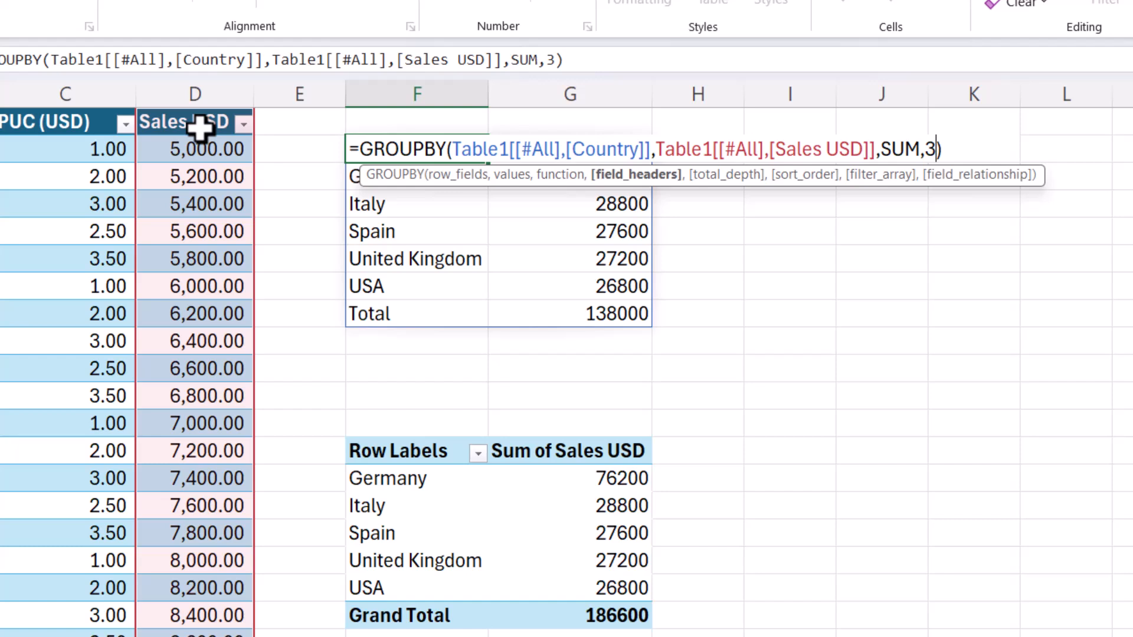
text(,)
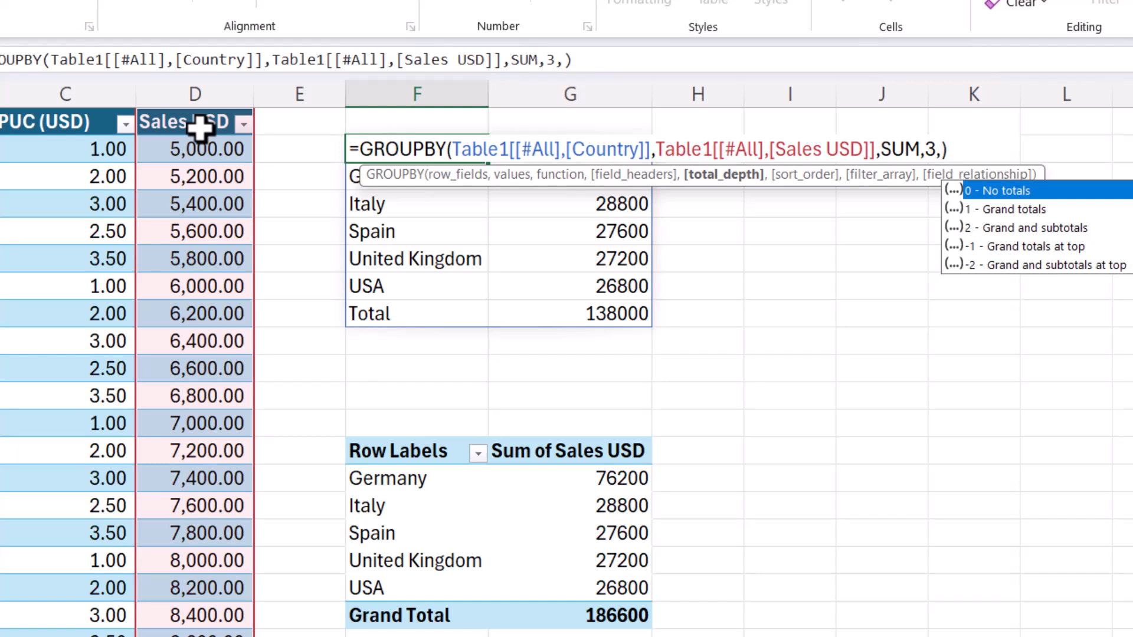
text(0)
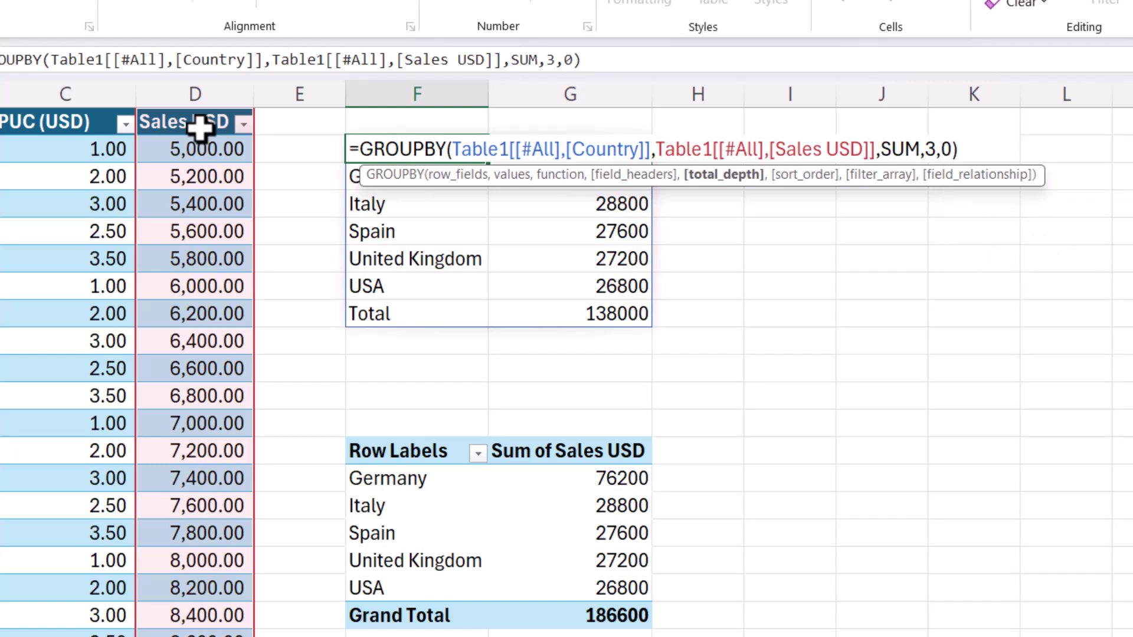
text())
key(ctrl+Return)
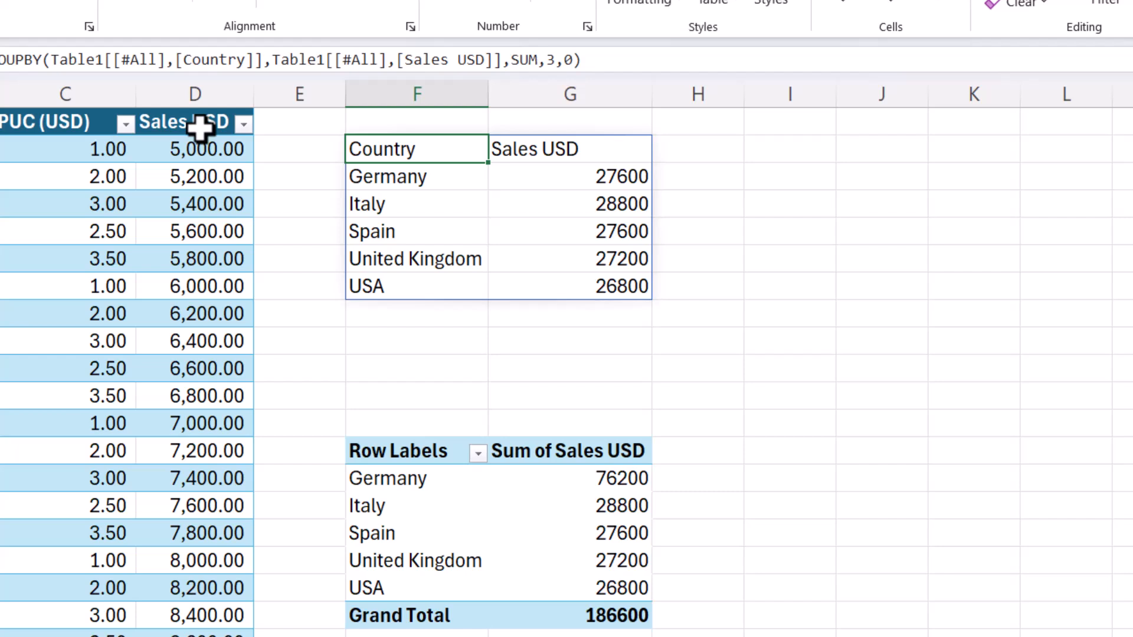
- Set the GROUPBY formula's total_depth argument to -1 (Grand totals at top)
key(F2)
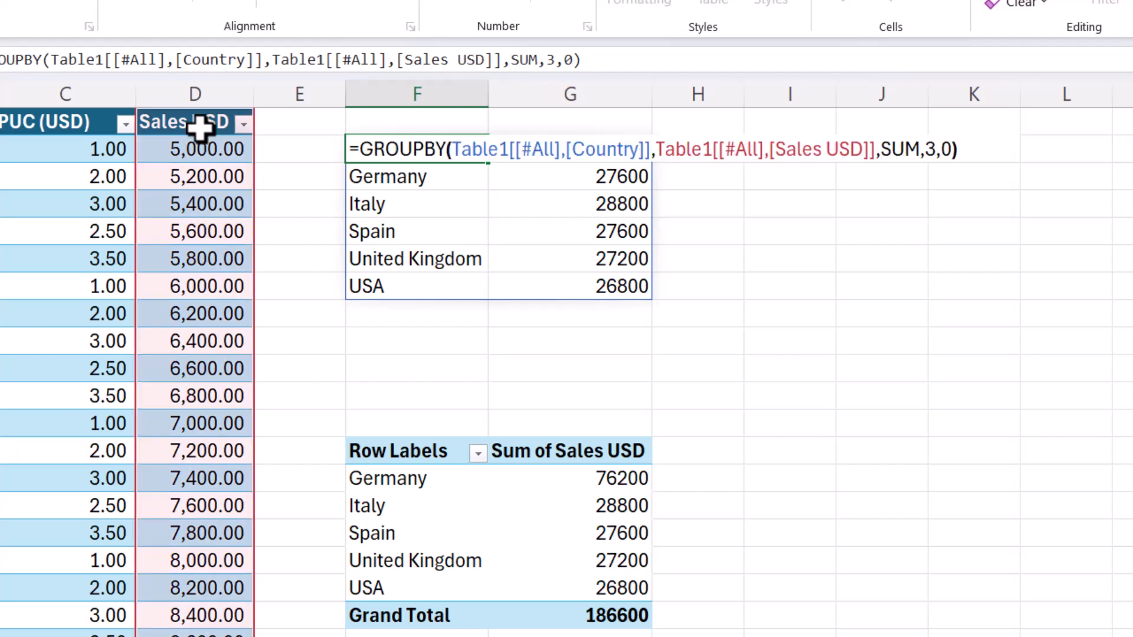
key(Left)
key(BackSpace)
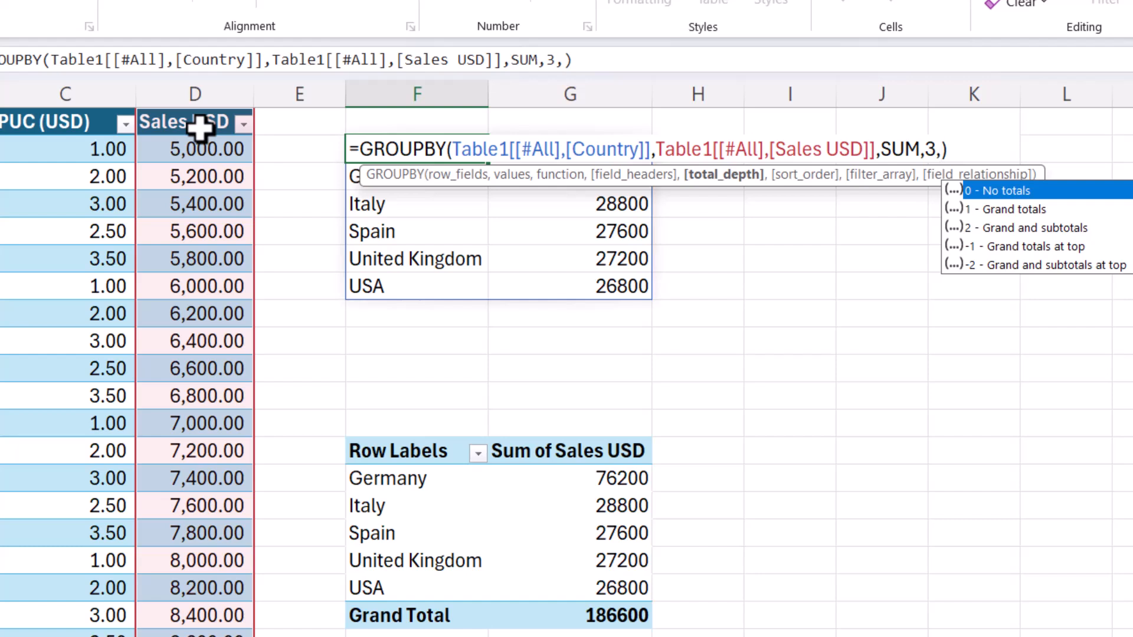
key(Down)
key(Down)
key(Down)
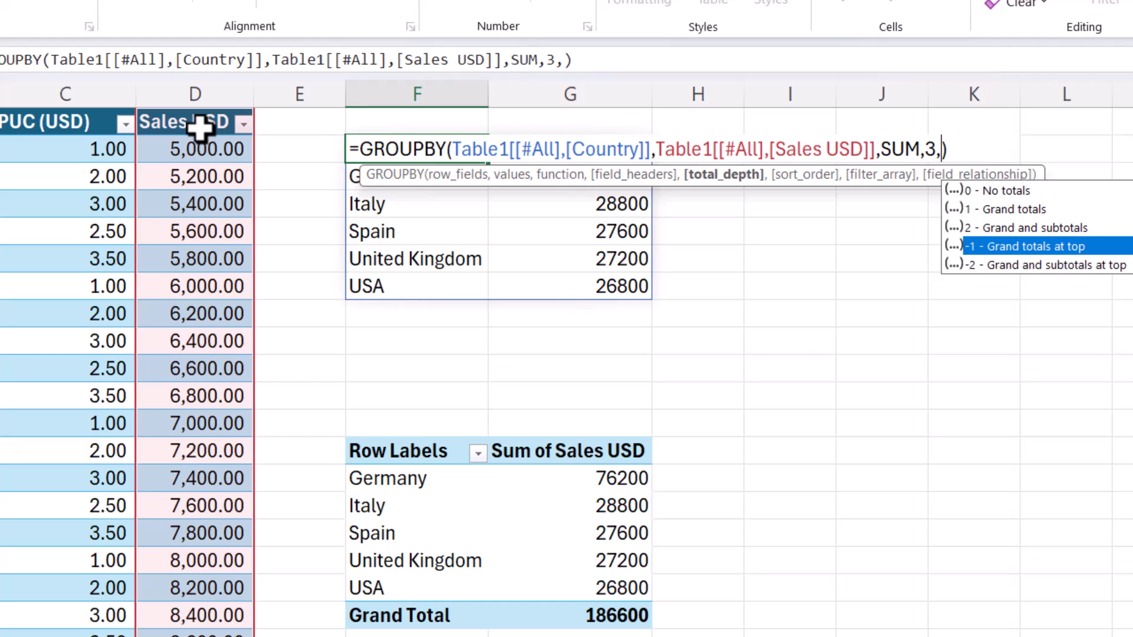
key(Tab)
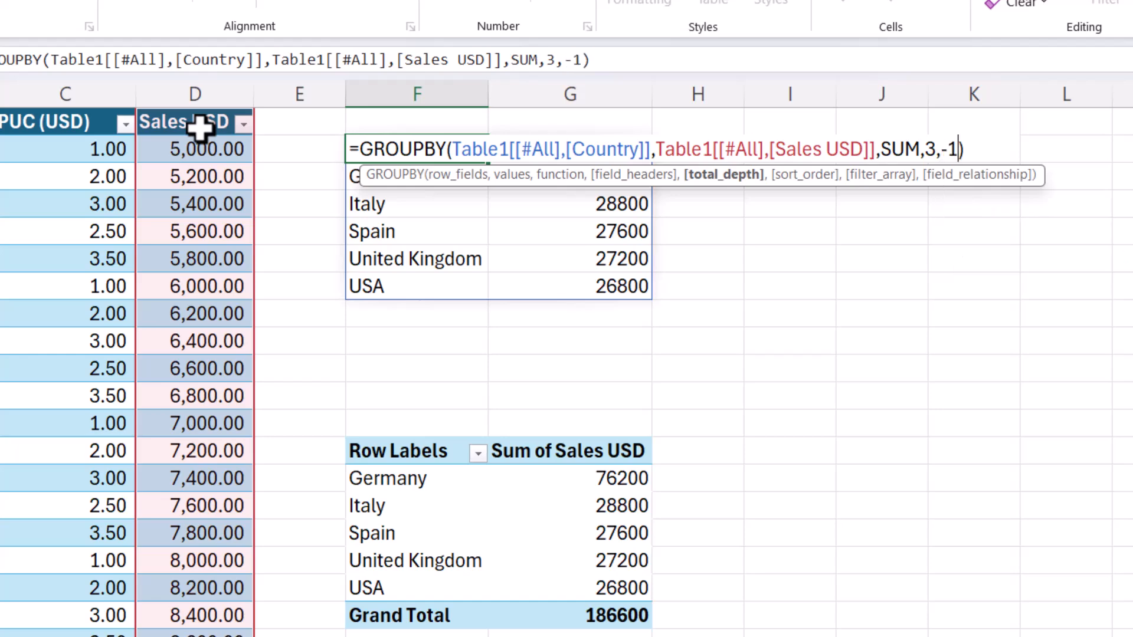
key(Return)
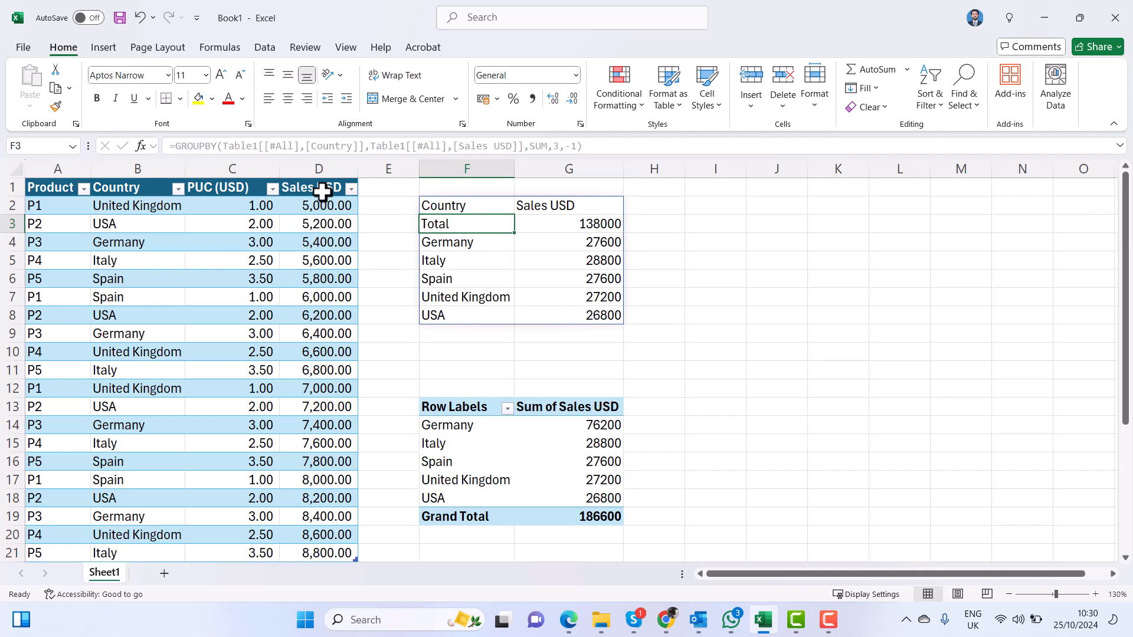
- Add a sort_order argument of 2 to the GROUPBY formula in F2 to sort by Sales USD ascending
key(Up)
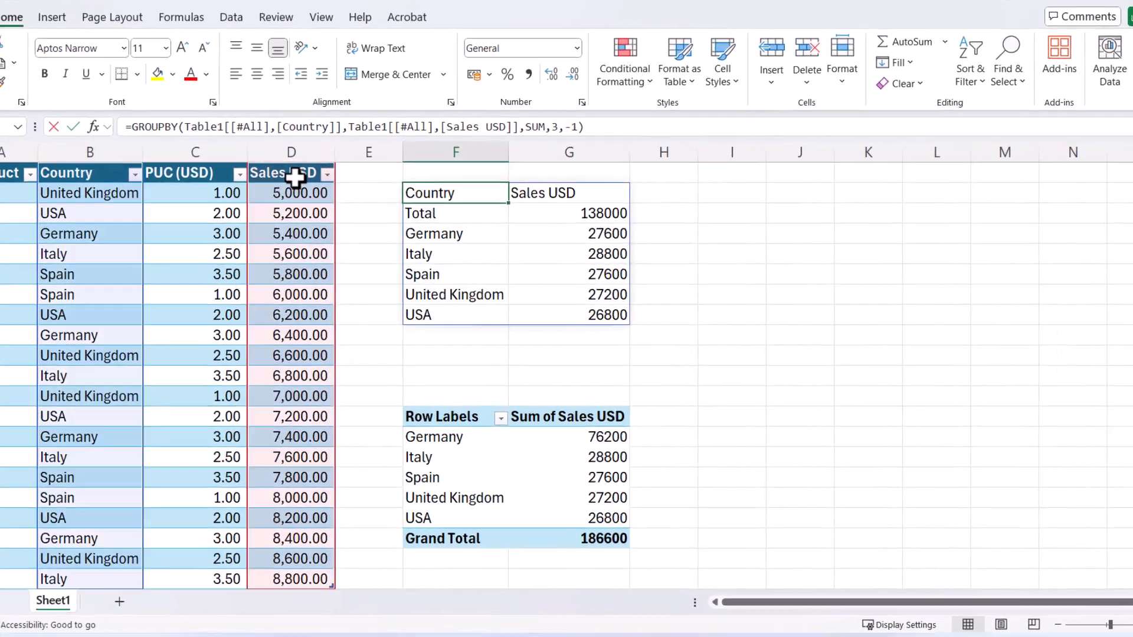
key(F2)
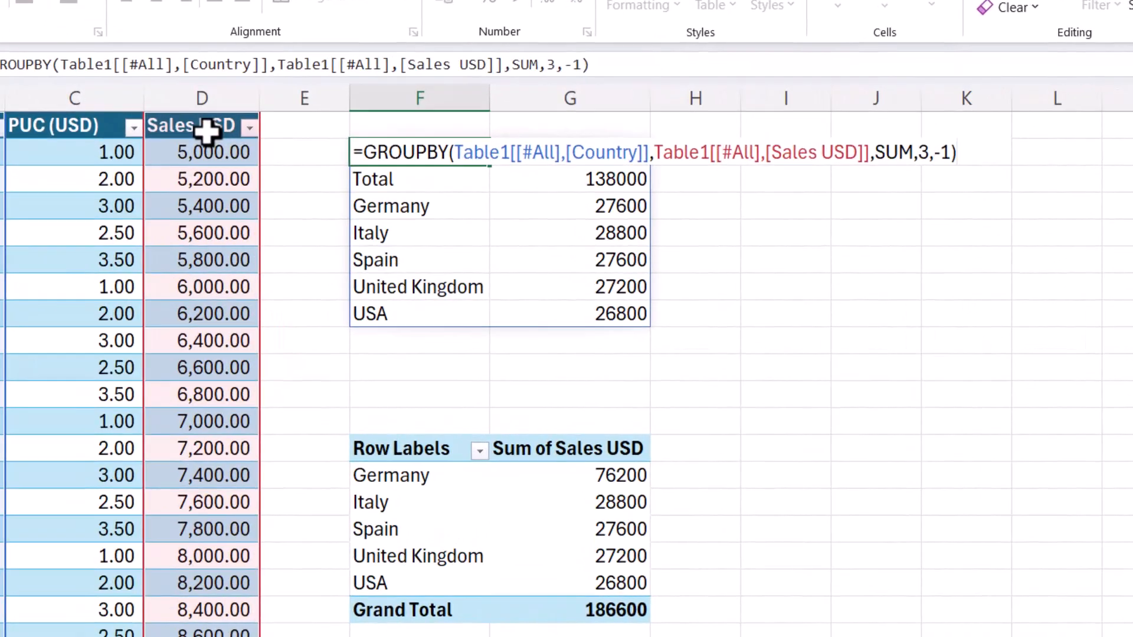
key(Left)
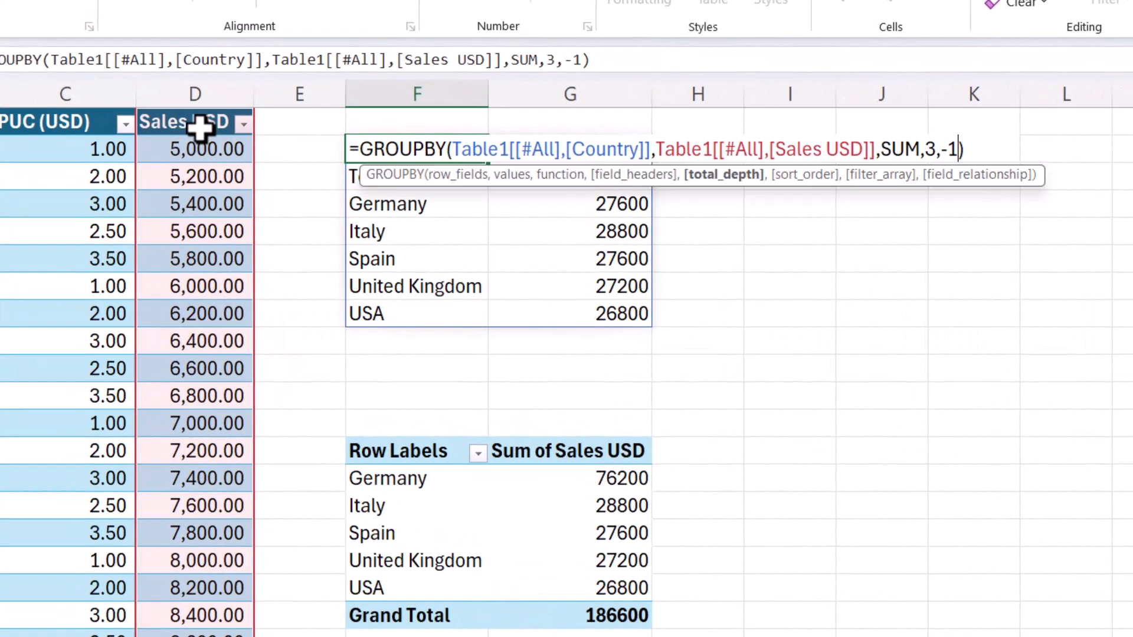
text(,)
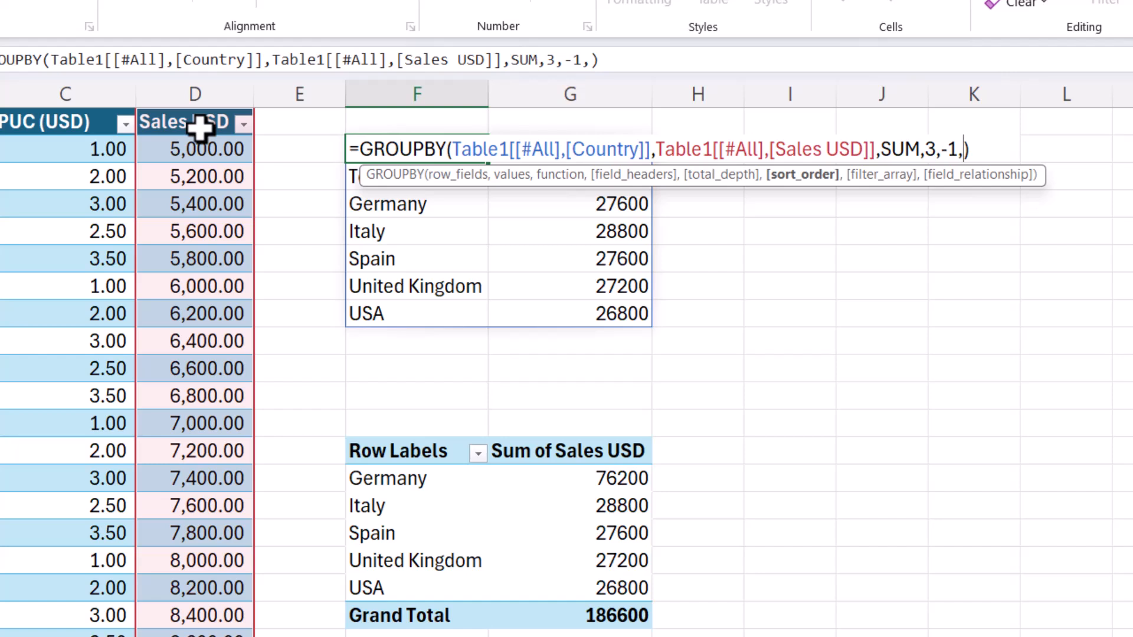
text(2)
key(Return)
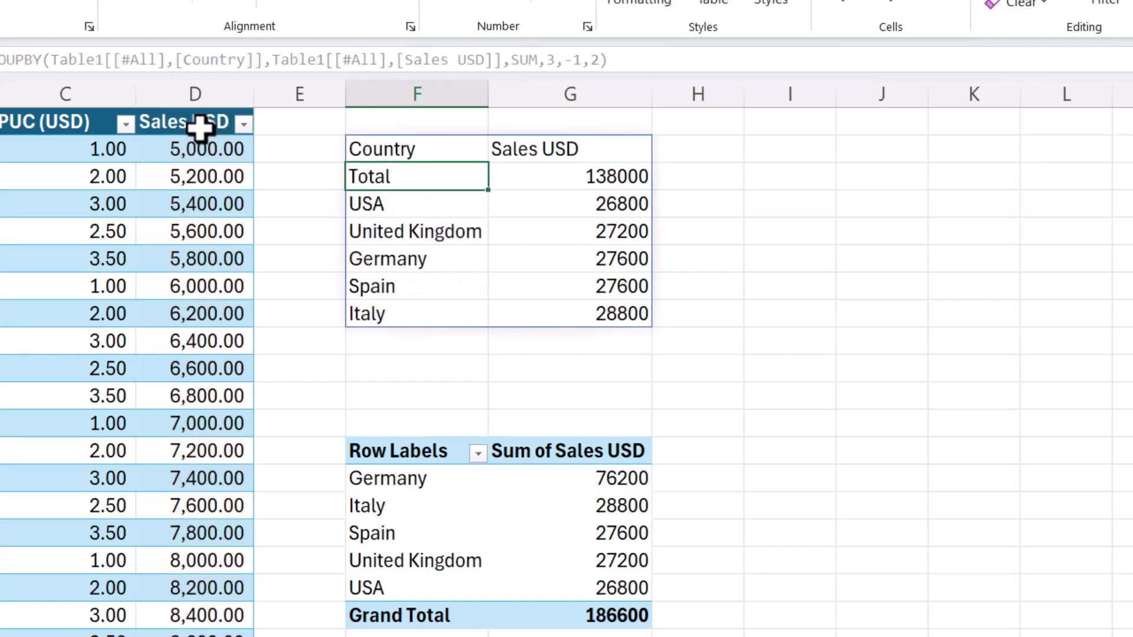
- Examine the order of the countries and their Sales USD values in the GROUPBY result
key(Up)
key(Down)
key(Down)
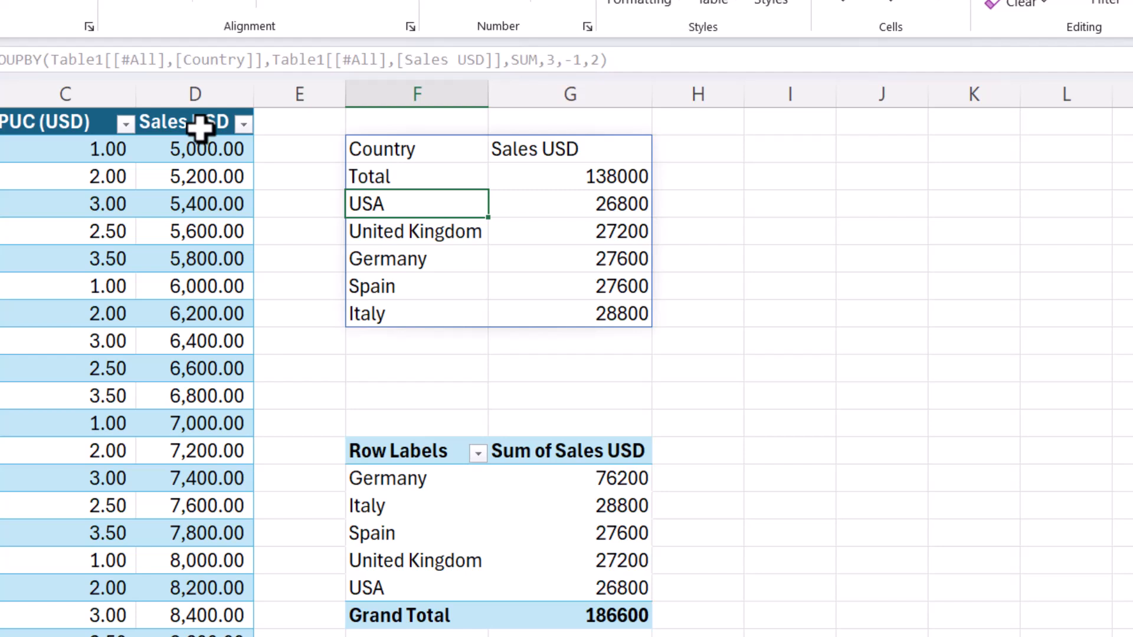
key(Right)
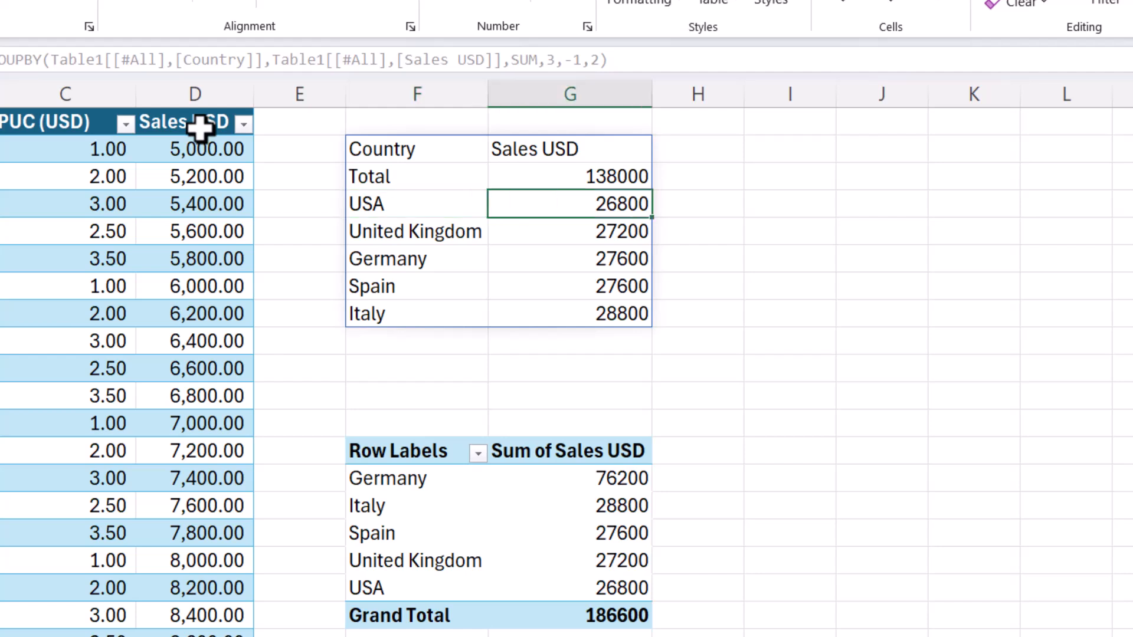
key(Down)
key(Down)
key(Down)
key(Down)
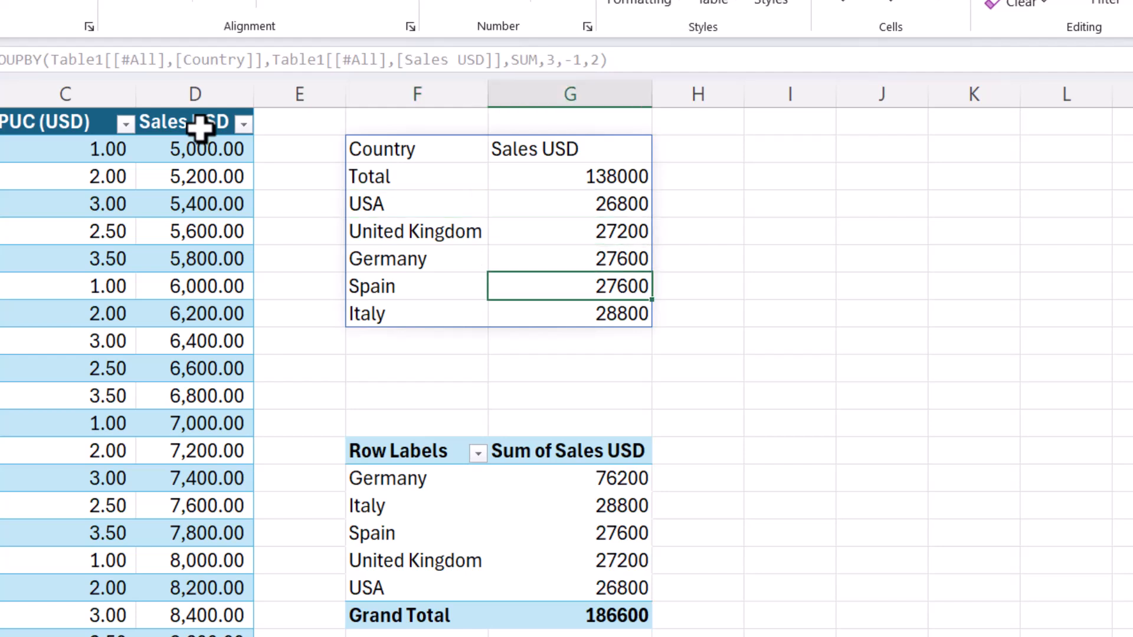
key(Up)
key(Up)
key(Up)
key(Up)
key(Left)
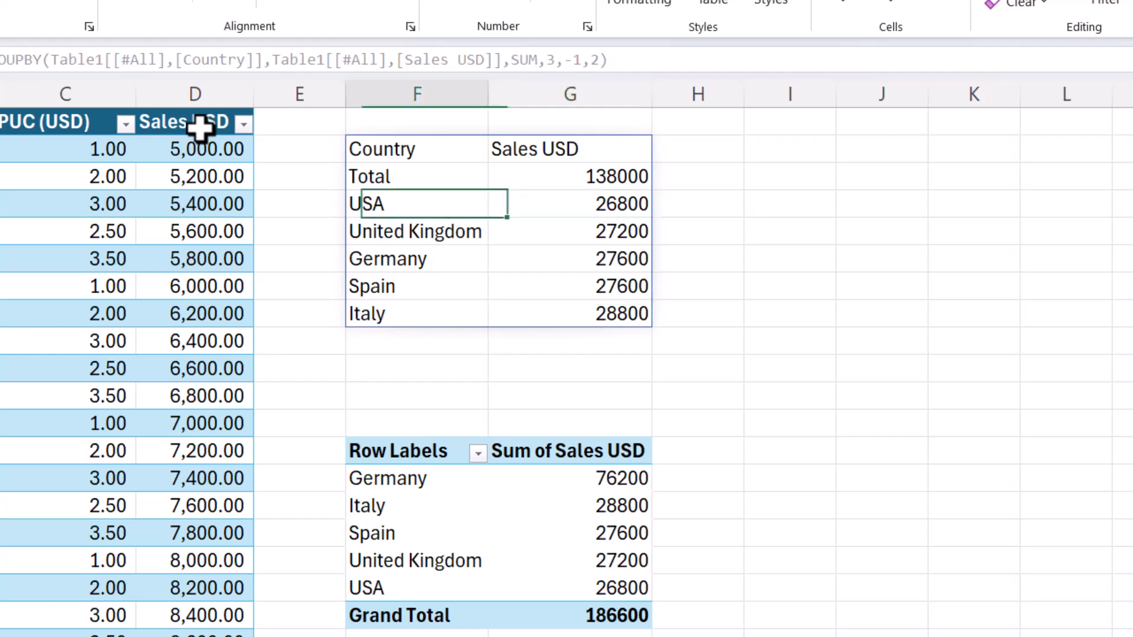
- Set the GROUPBY formula's sort_order argument to -2 to sort by Sales USD descending
key(Up)
key(Up)
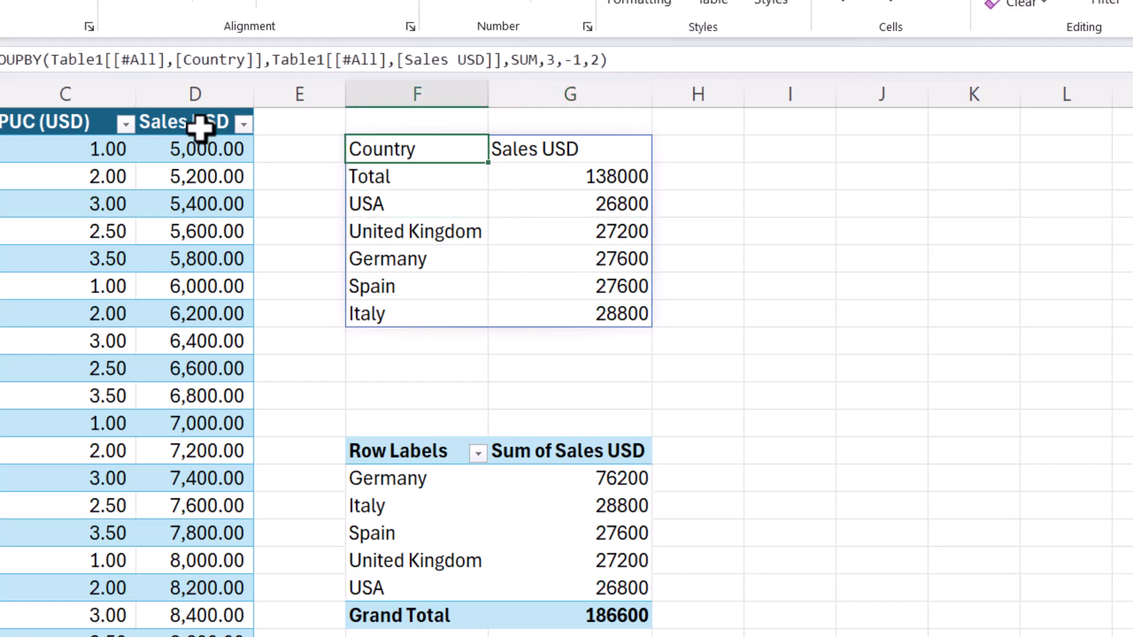
key(F2)
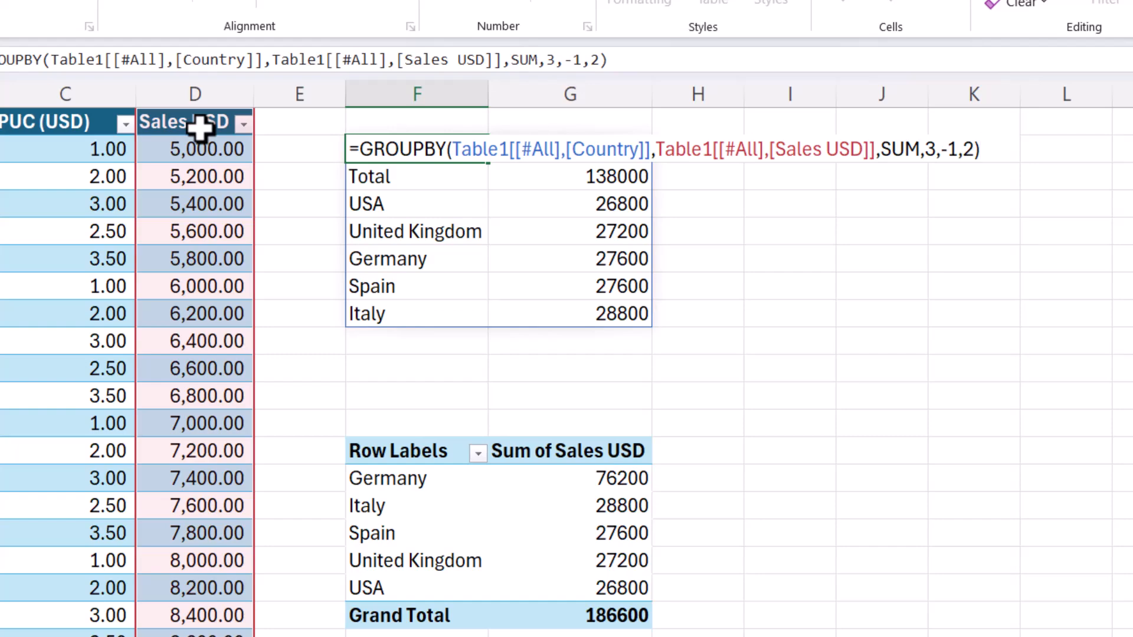
key(Left)
key(Left)
text(-)
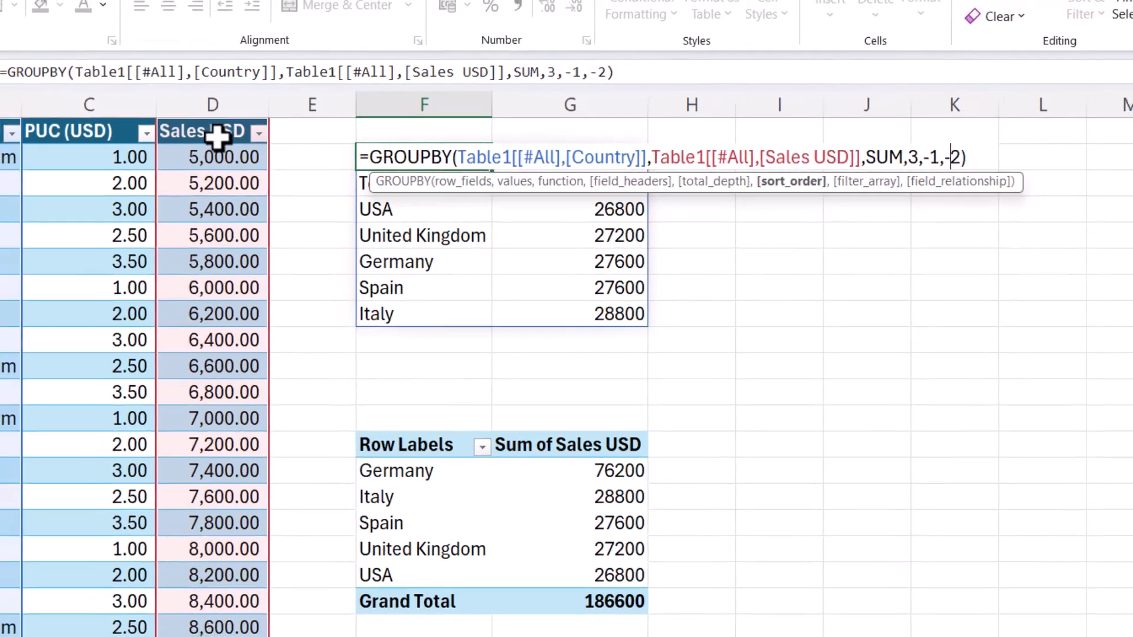
key(Return)
key(Up)
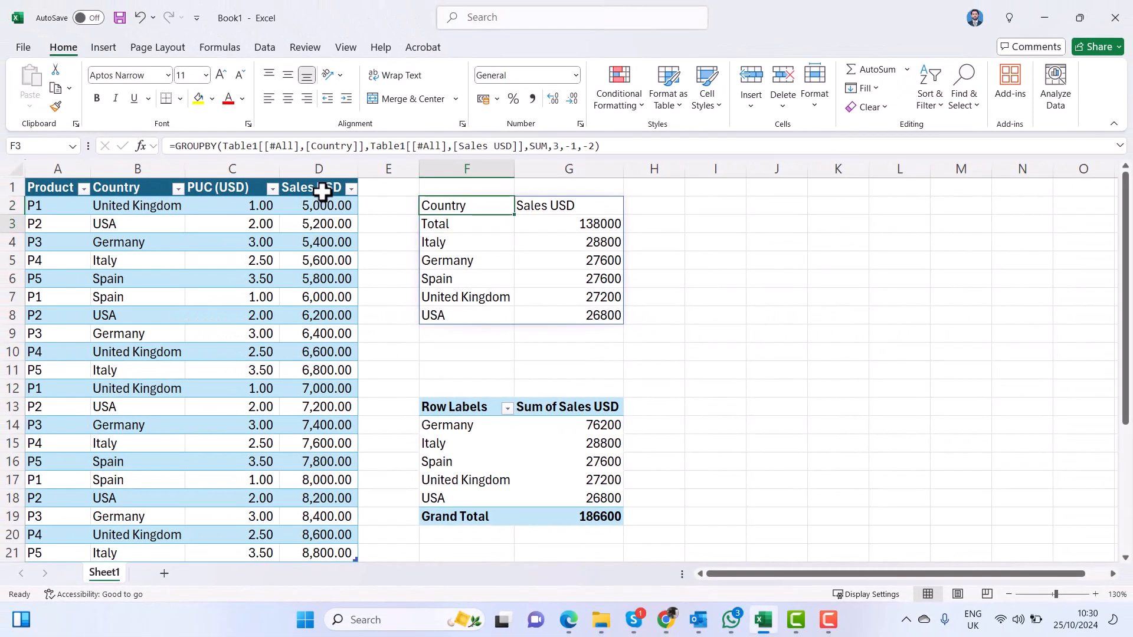
key(Down)
key(Down)
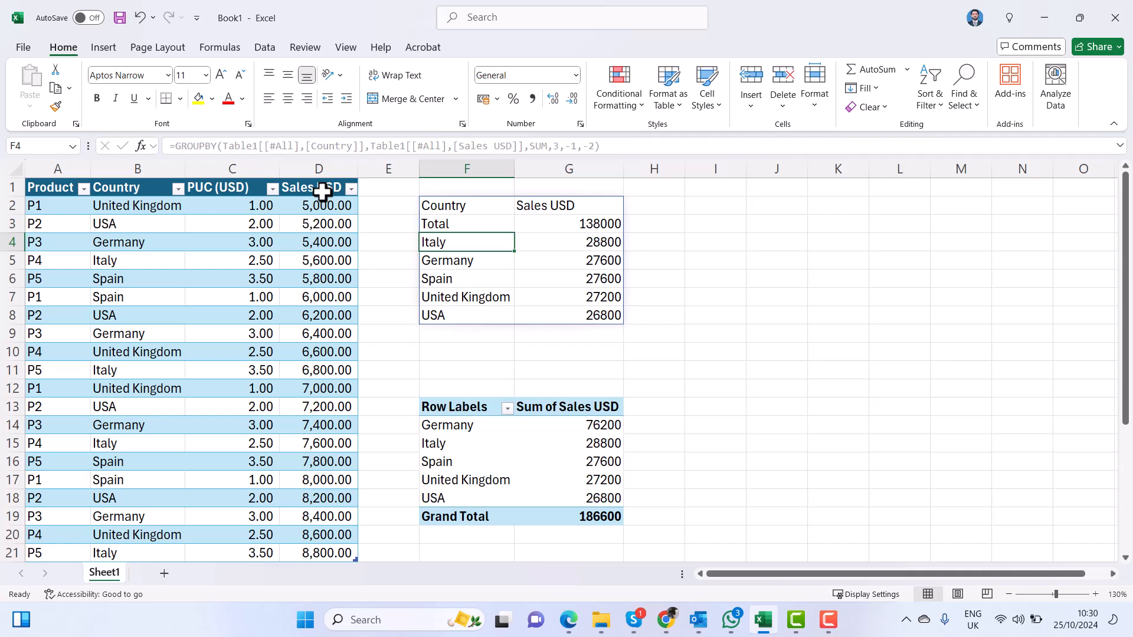
- Add a filter_array argument to the GROUPBY formula in F2 that excludes USA, using the Country column <>"USA"
key(Up)
key(Up)
key(F2)
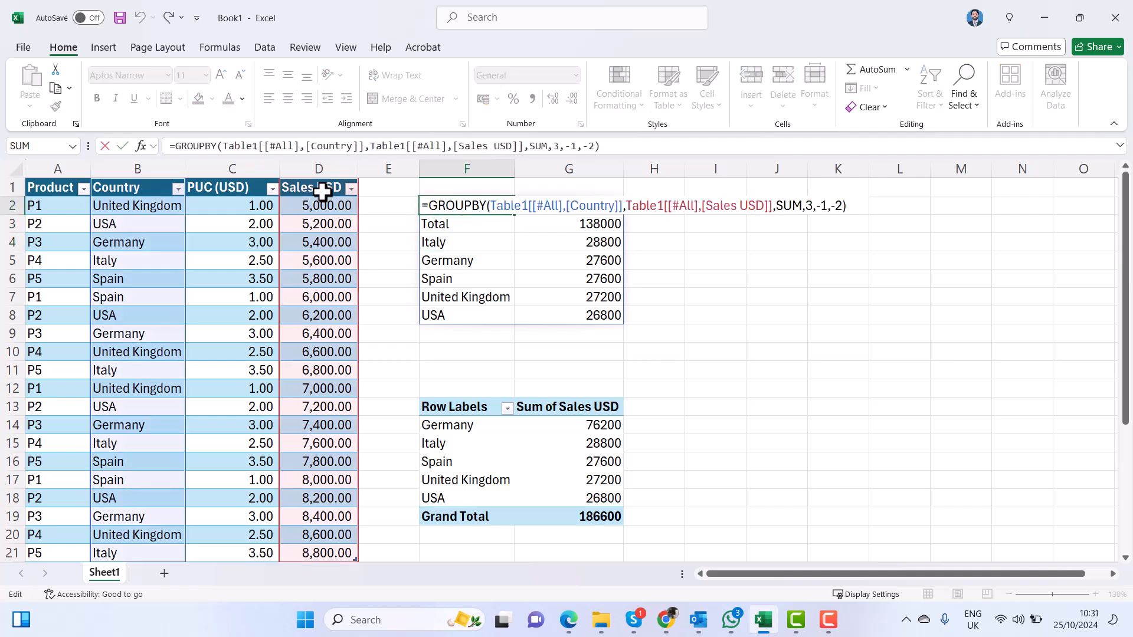
key(Left)
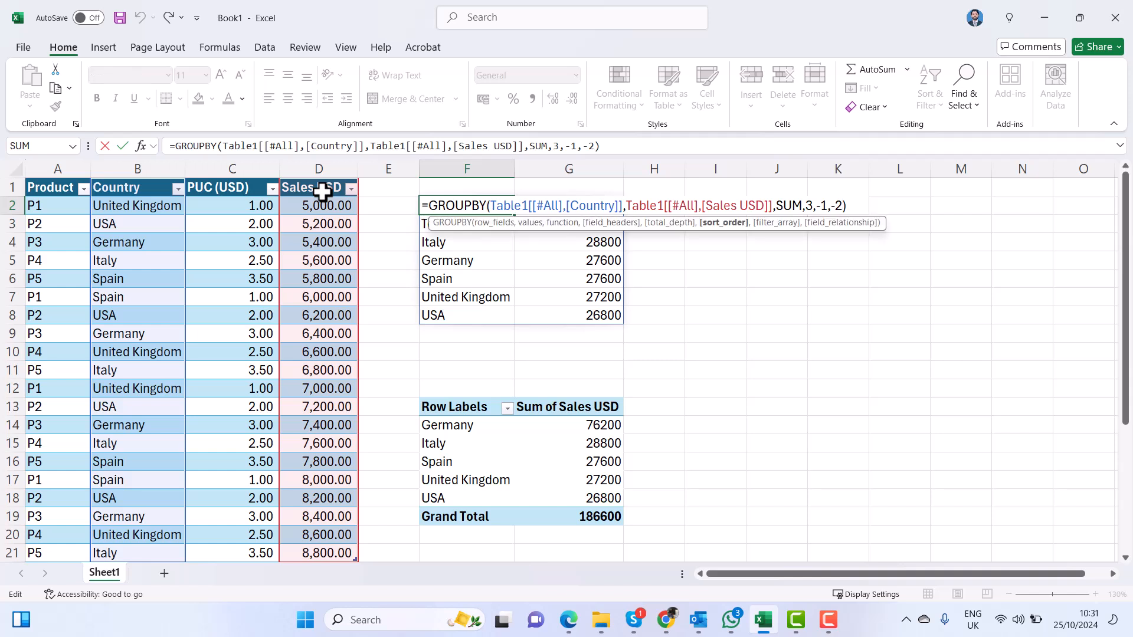
text(,)
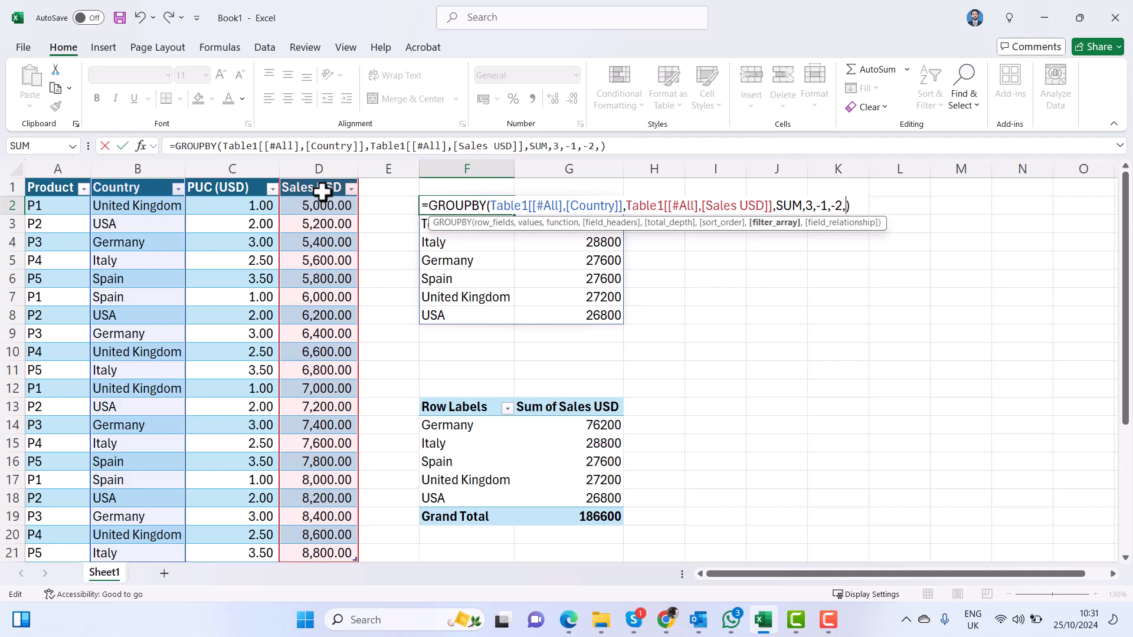
click(144, 190)
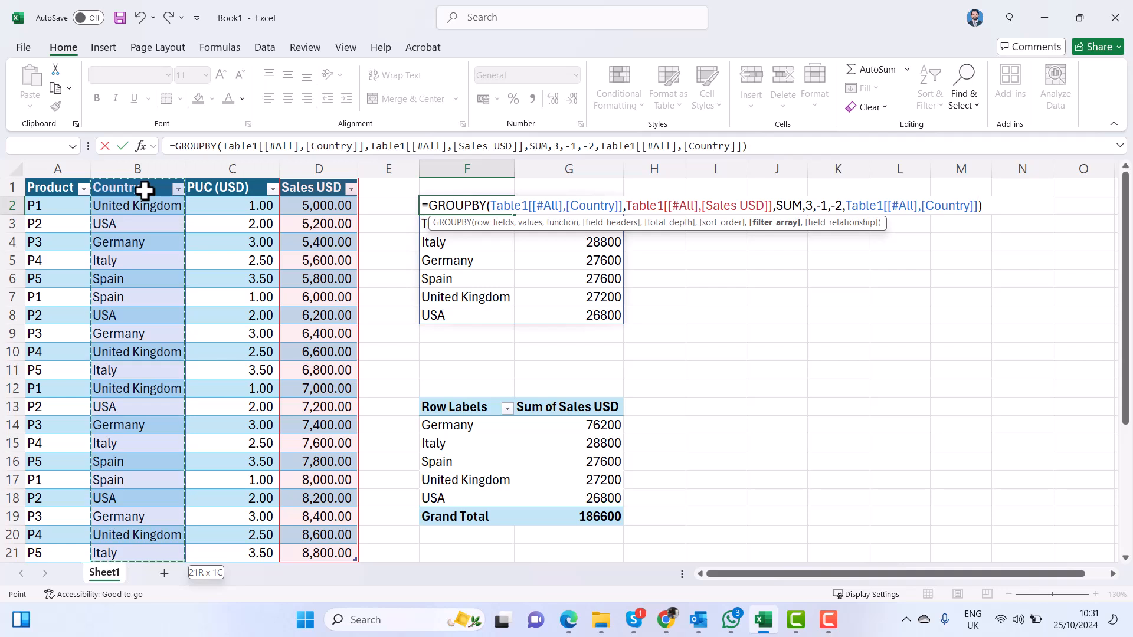
text(<>)
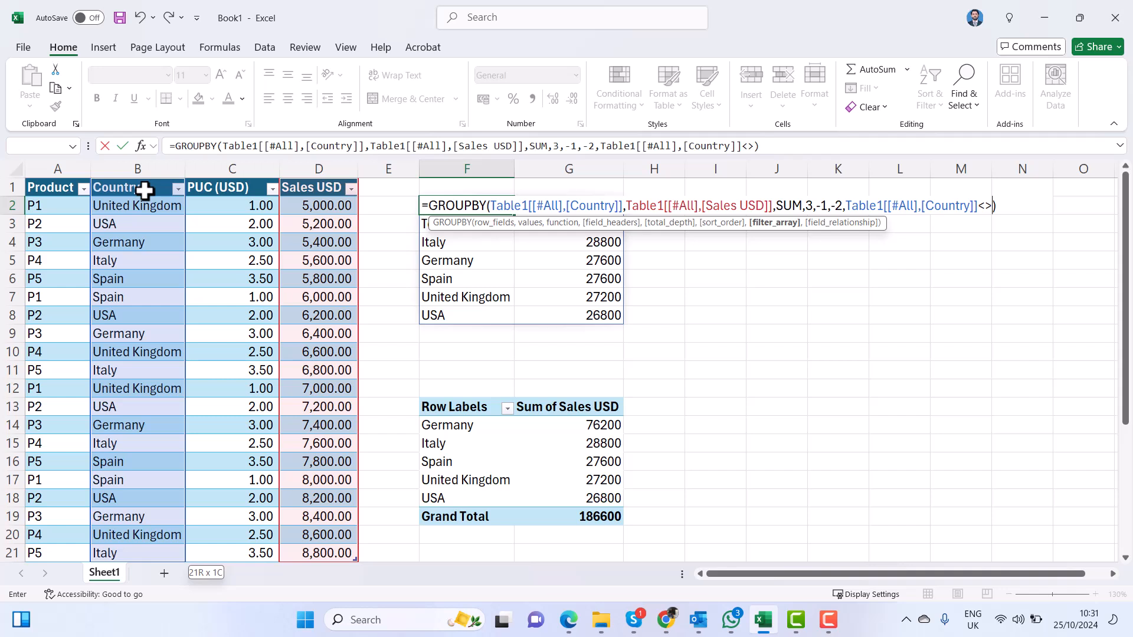
text("USA")
key(Return)
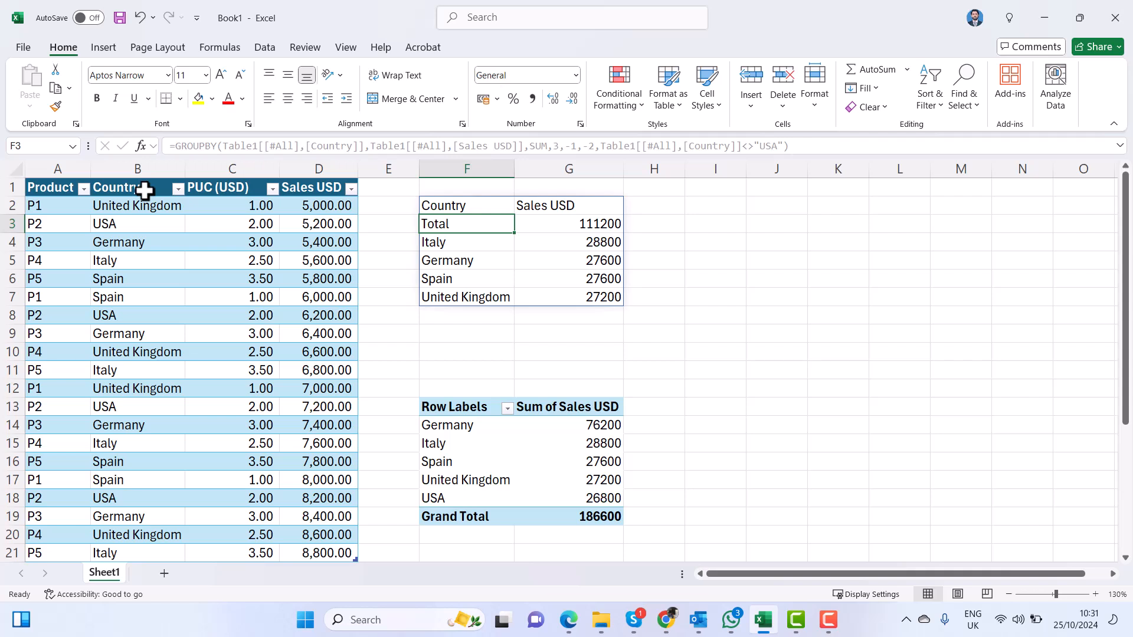
- Change the GROUPBY filter condition to Country ="USA" so only USA is included
key(Up)
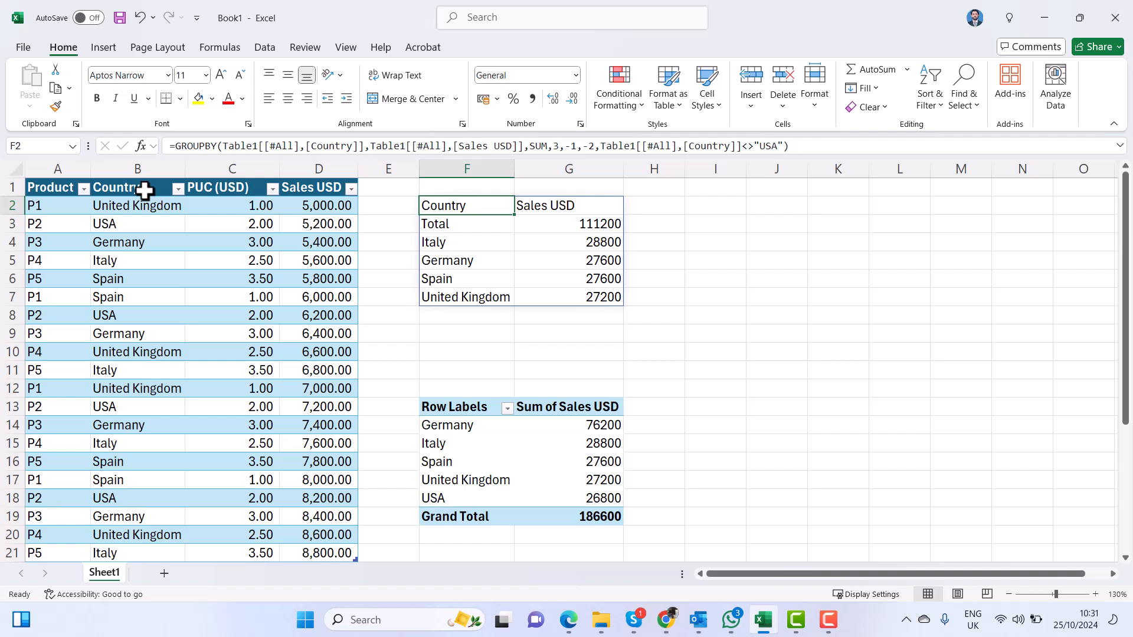
key(F2)
key(Left)
key(Left)
key(Left)
key(Left)
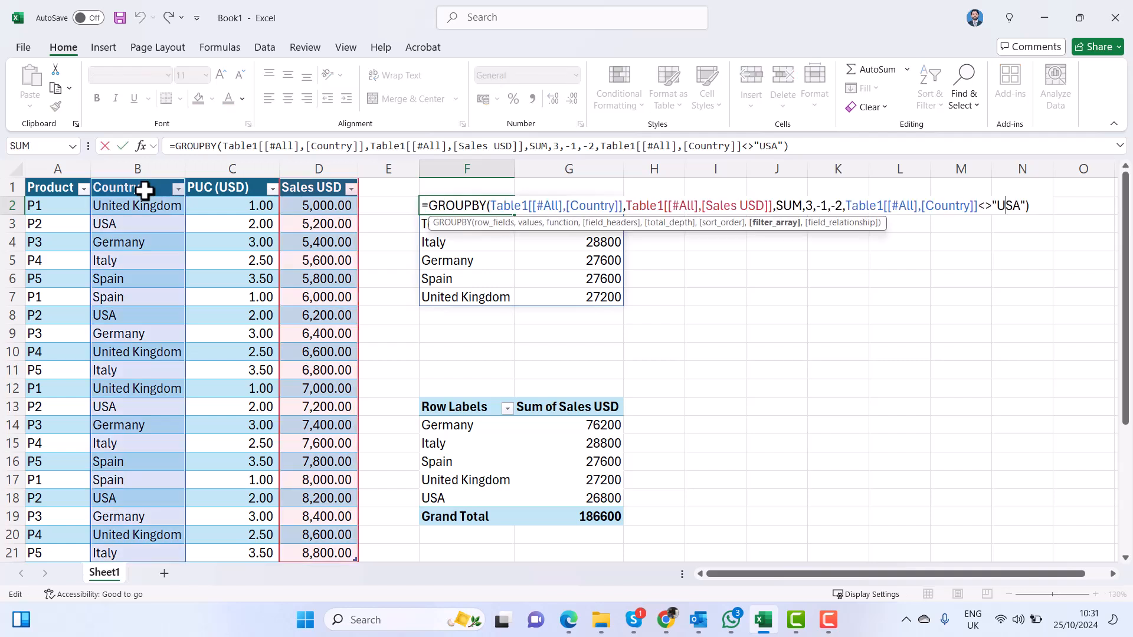
key(BackSpace)
key(BackSpace)
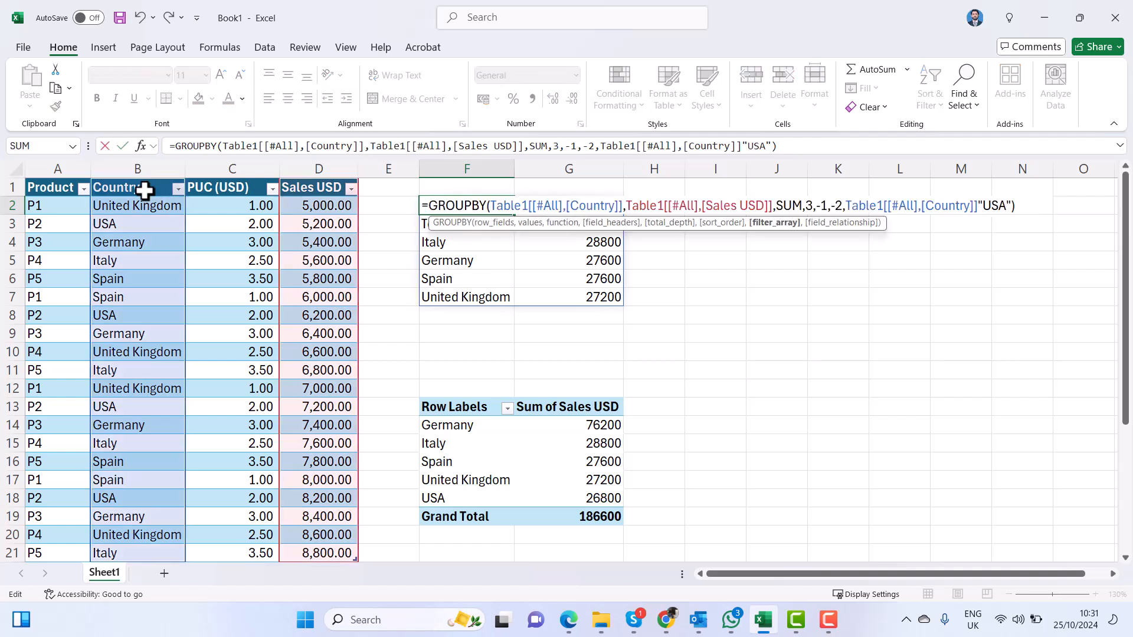
text(=)
key(Return)
key(Up)
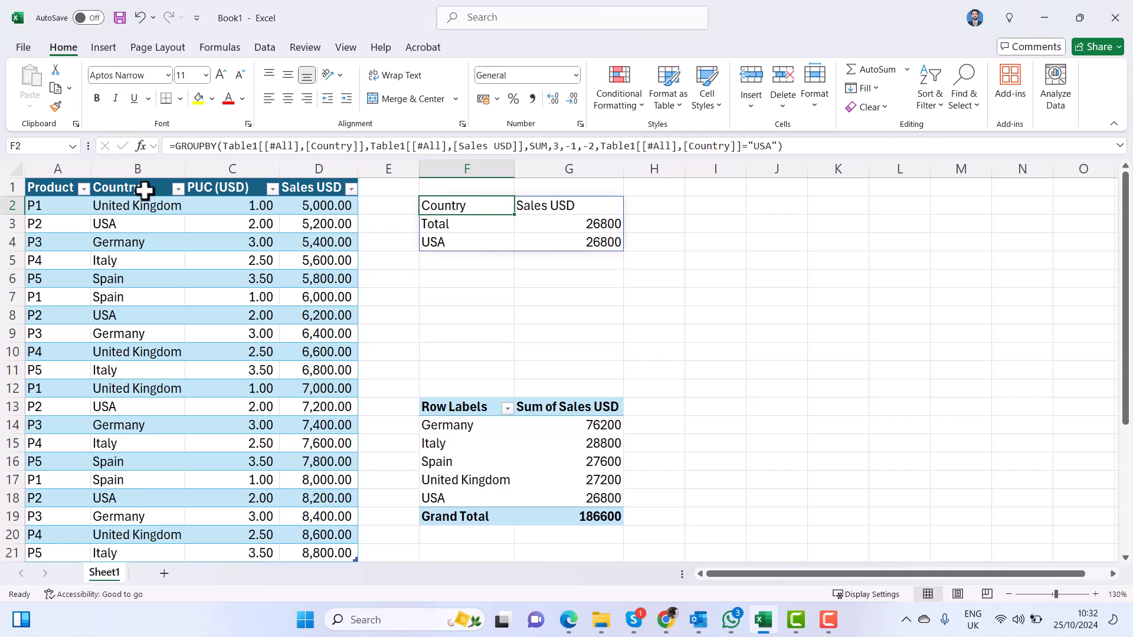
- Clear F2 and start a new GROUPBY formula with the table's Product and Country columns, headers included, as row_fields
key(Delete)
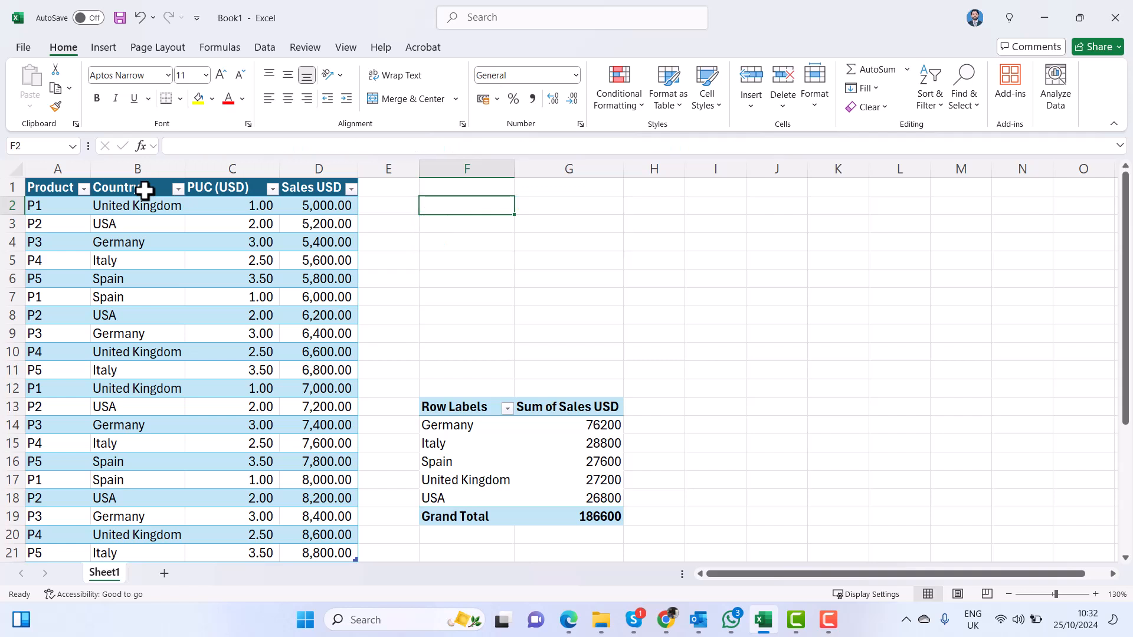
text(=grou)
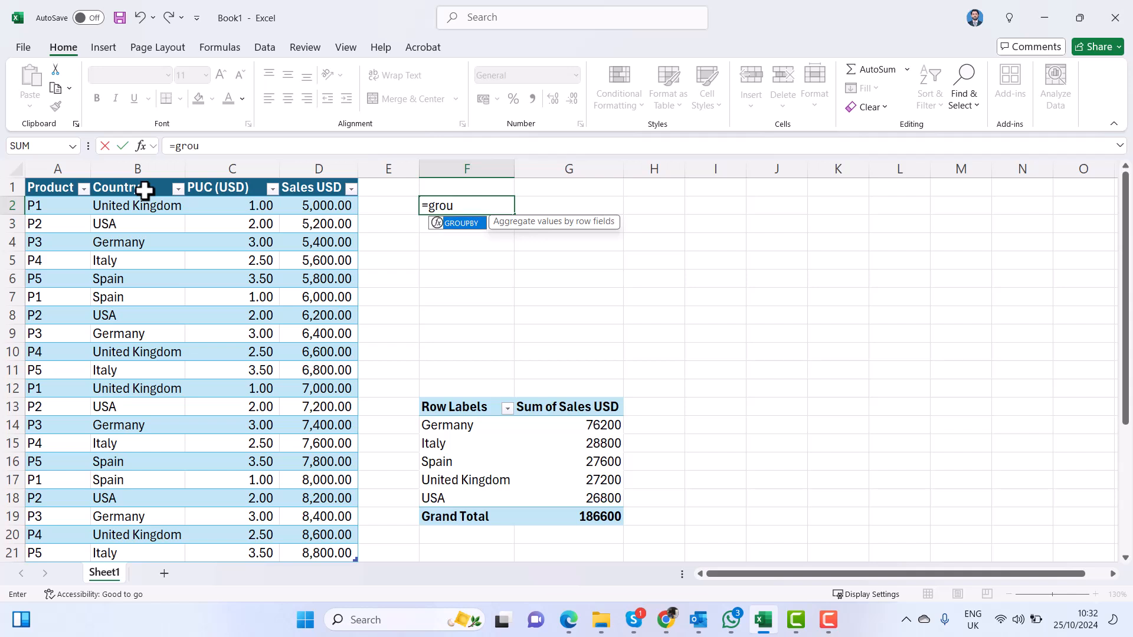
key(Tab)
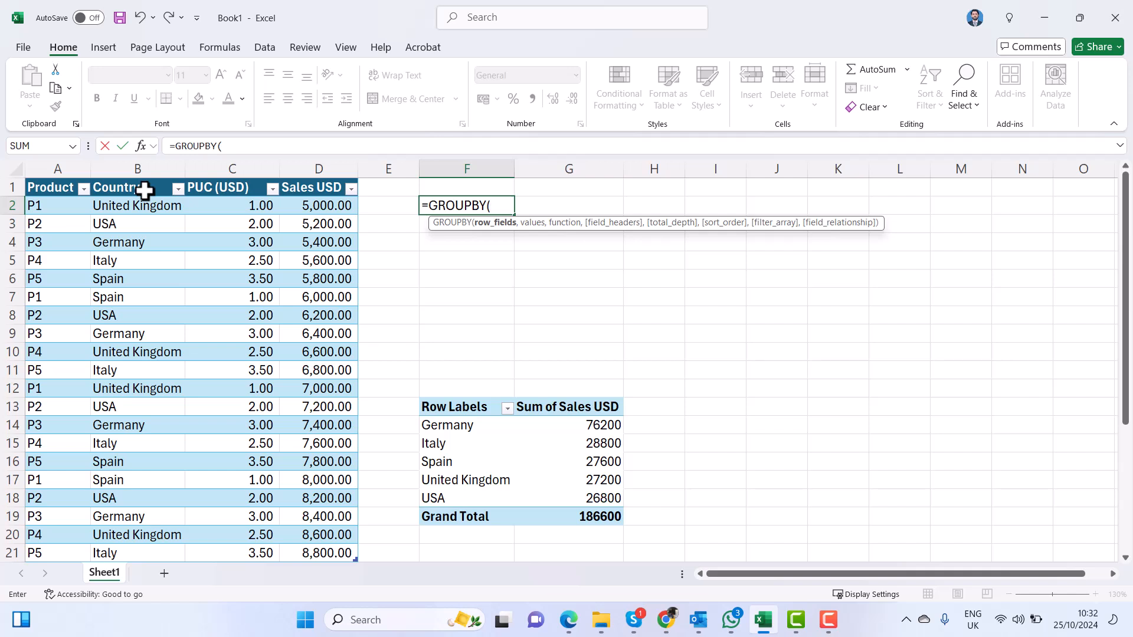
click(62, 190)
key(shift+Right)
key(ctrl+shift+Down)
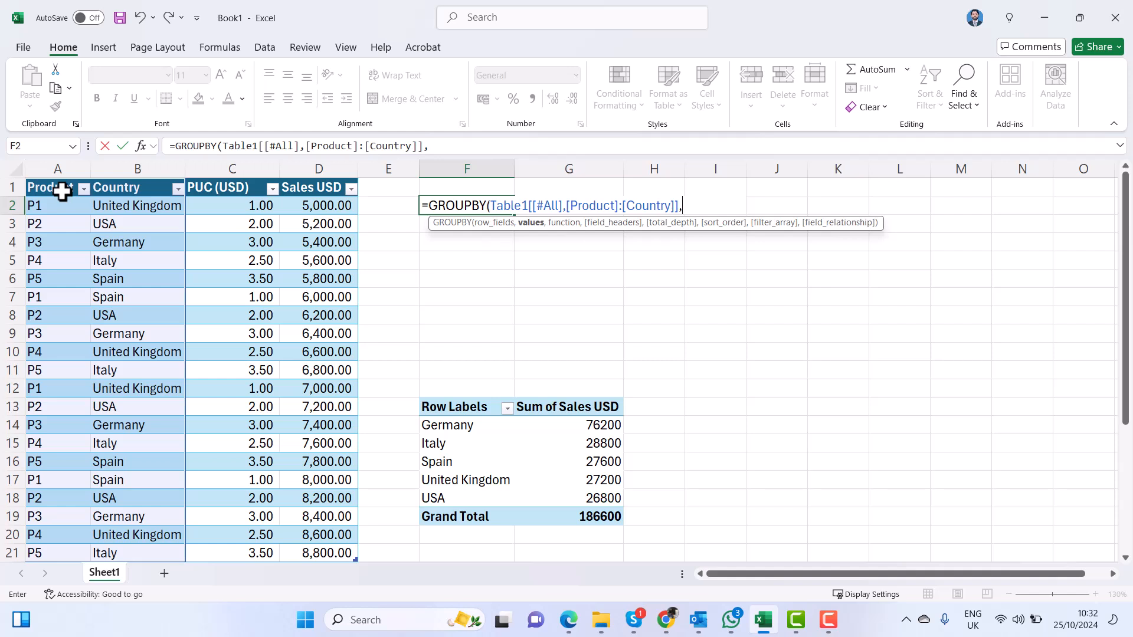
- Complete the GROUPBY formula with the Sales USD column, header included, as values and SUM as the function
click(294, 188)
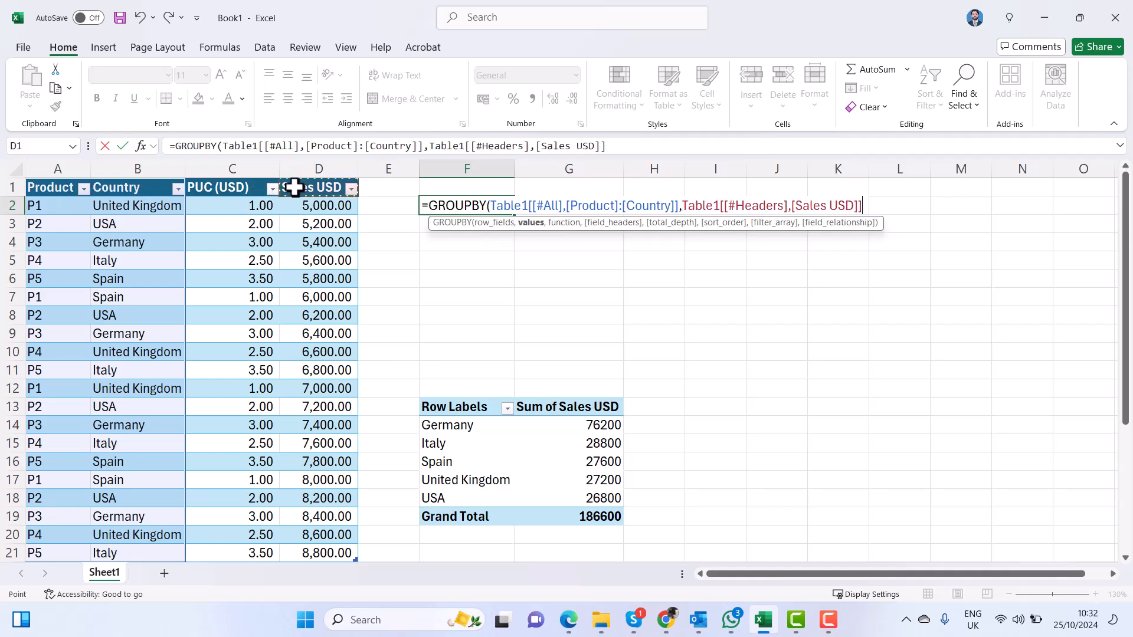
click(295, 187)
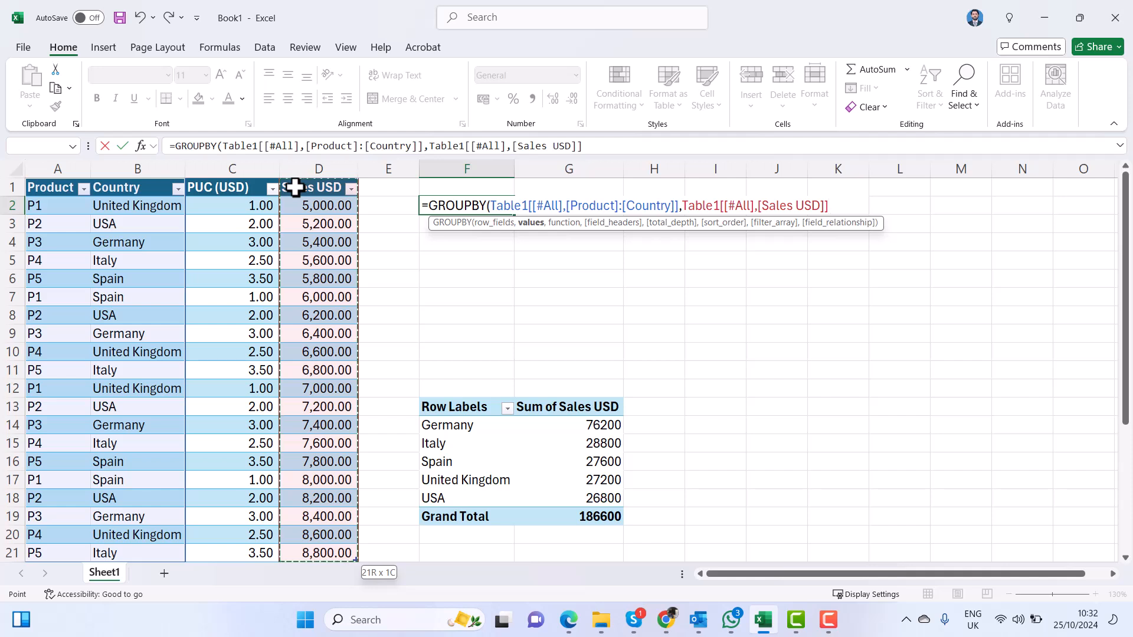
text(,)
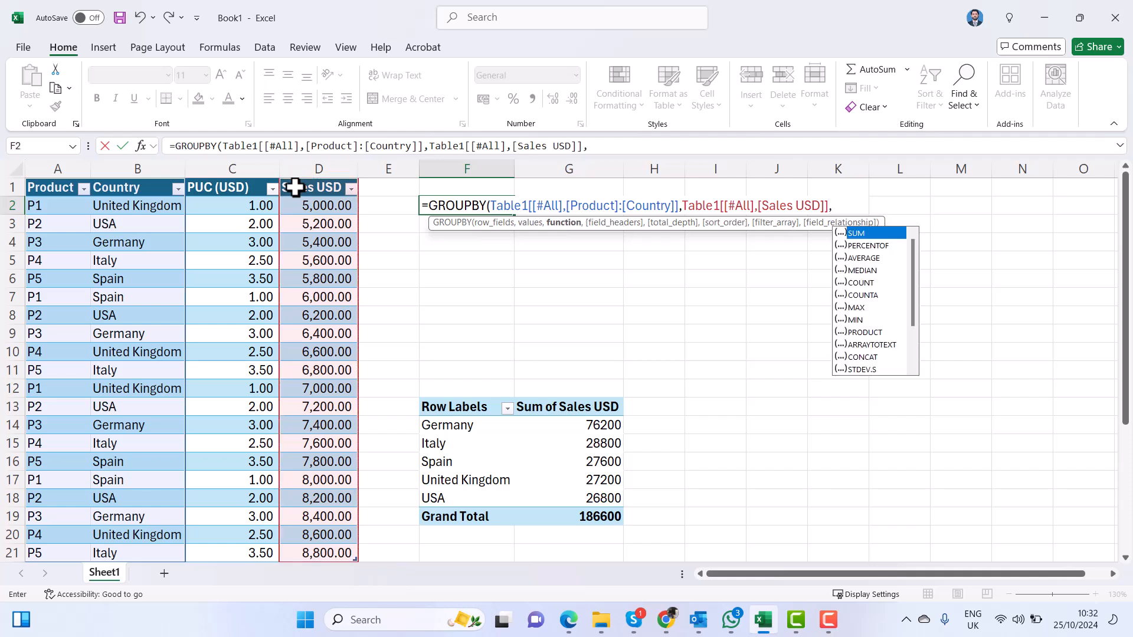
key(Tab)
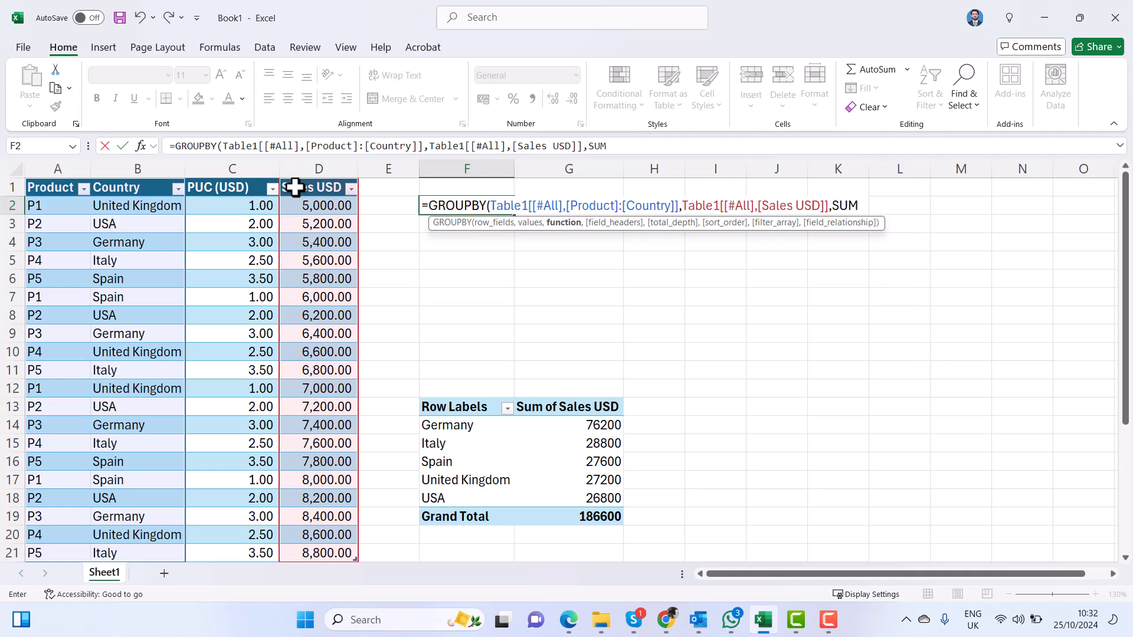
text())
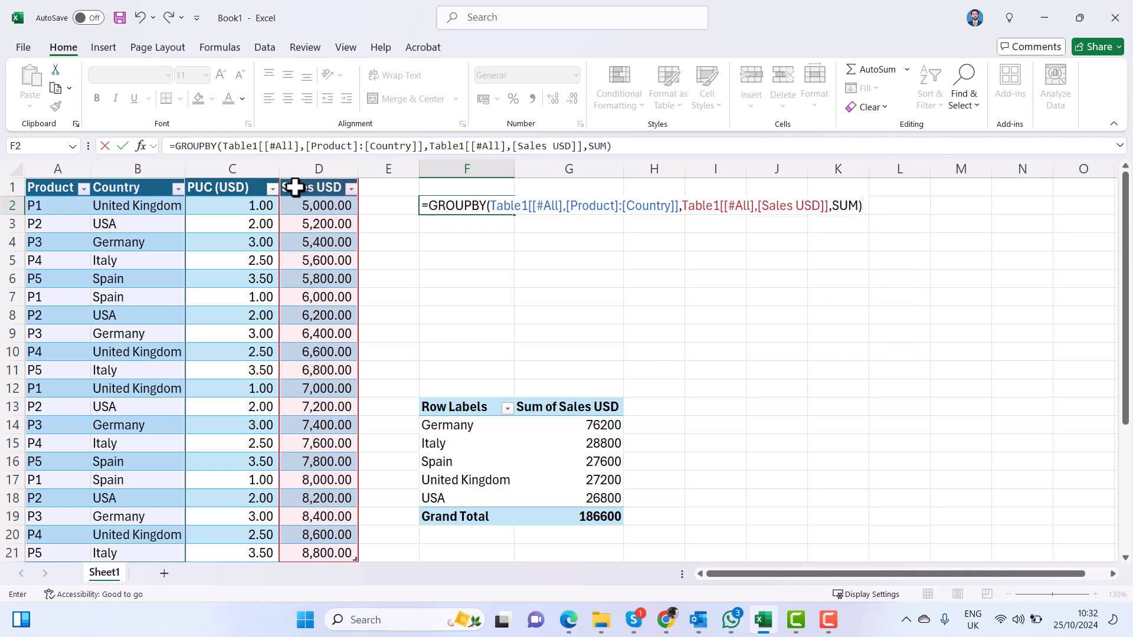
key(ctrl+Return)
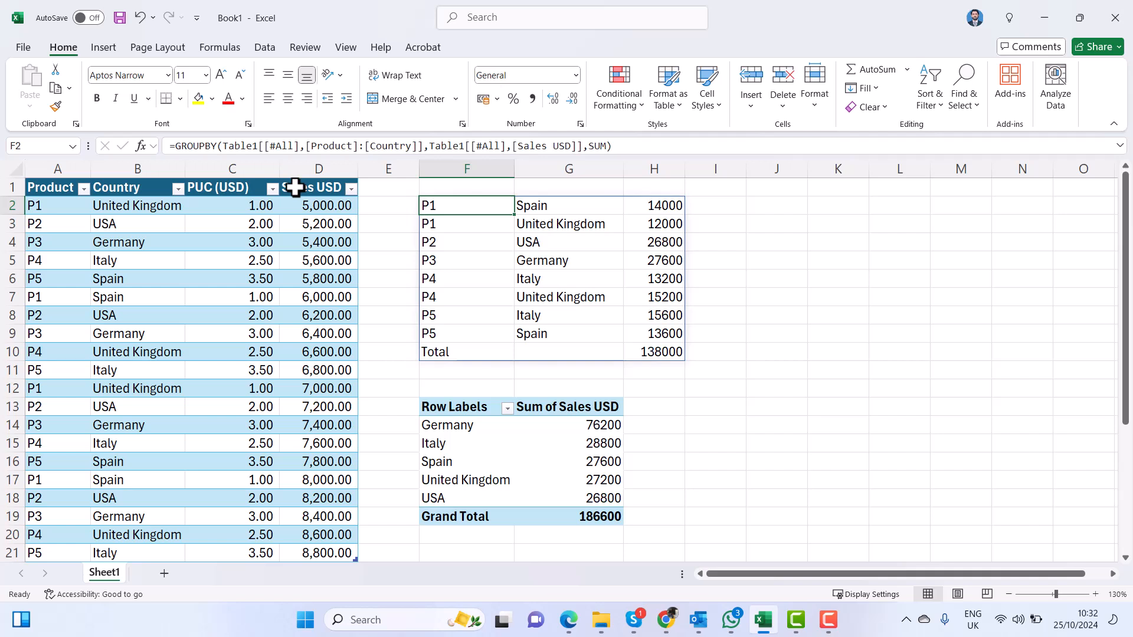
- Add a field_headers argument of 3 (Yes and show) to the GROUPBY formula in F2
key(F2)
key(Left)
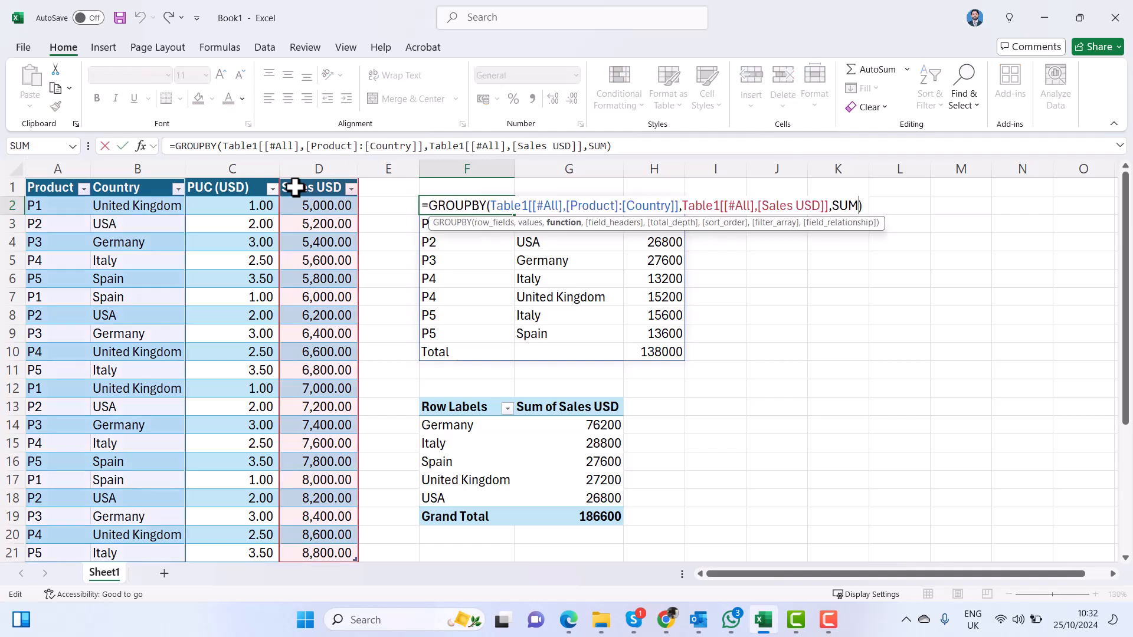
text(,)
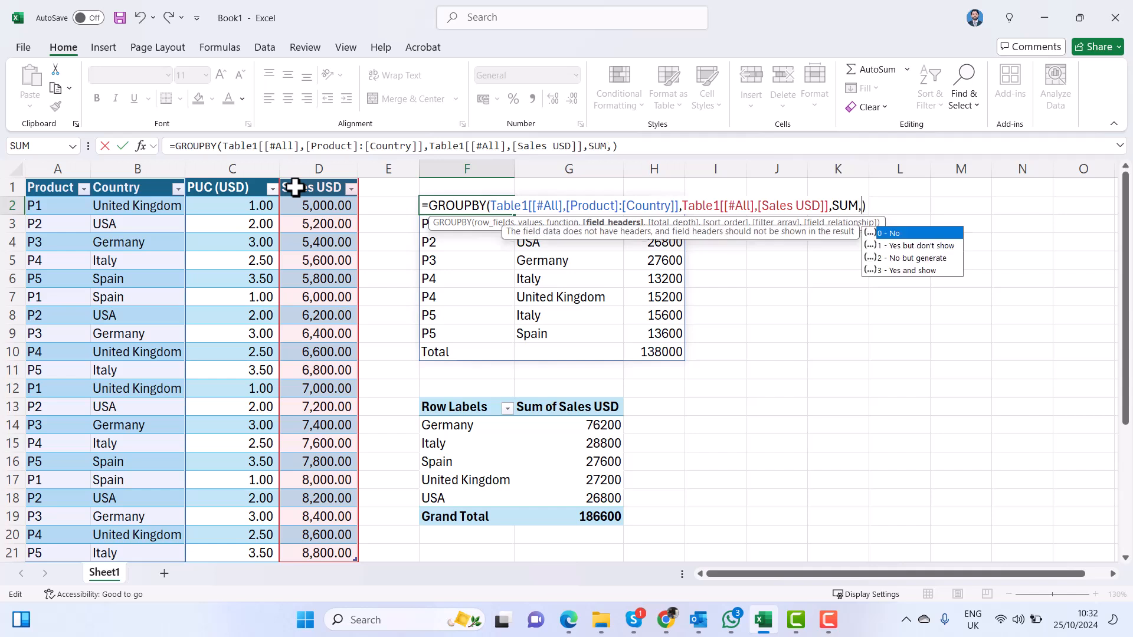
key(Down)
key(Down)
key(Down)
key(Tab)
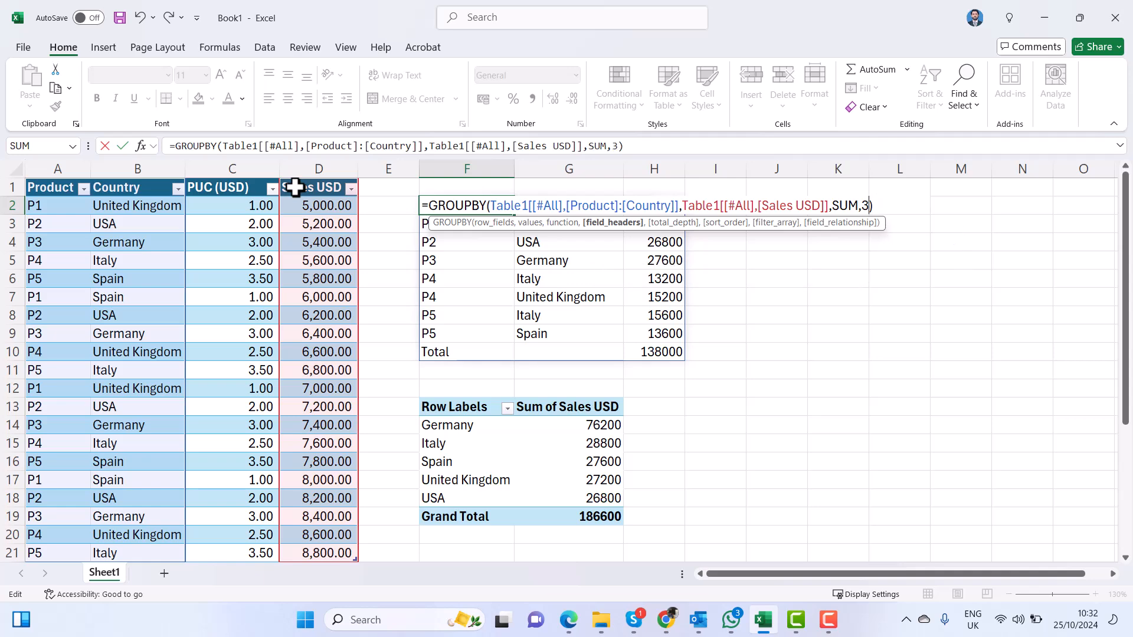
key(ctrl+Return)
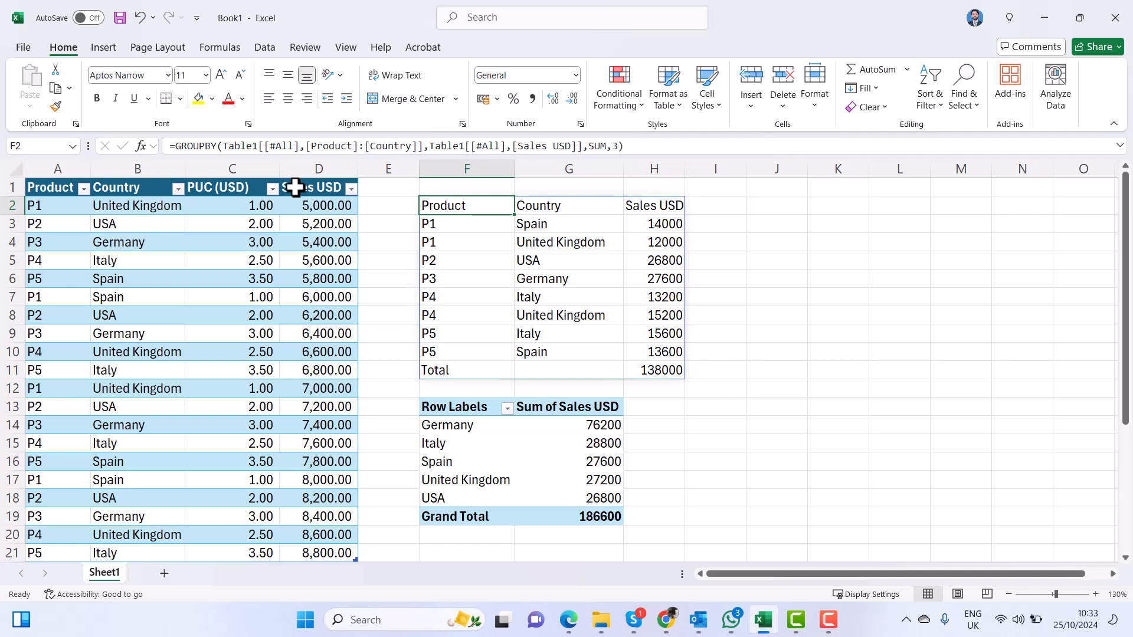
- Add a filter_array of Product <>"P5" to the GROUPBY formula, leaving the total_depth and sort_order arguments empty
key(Right)
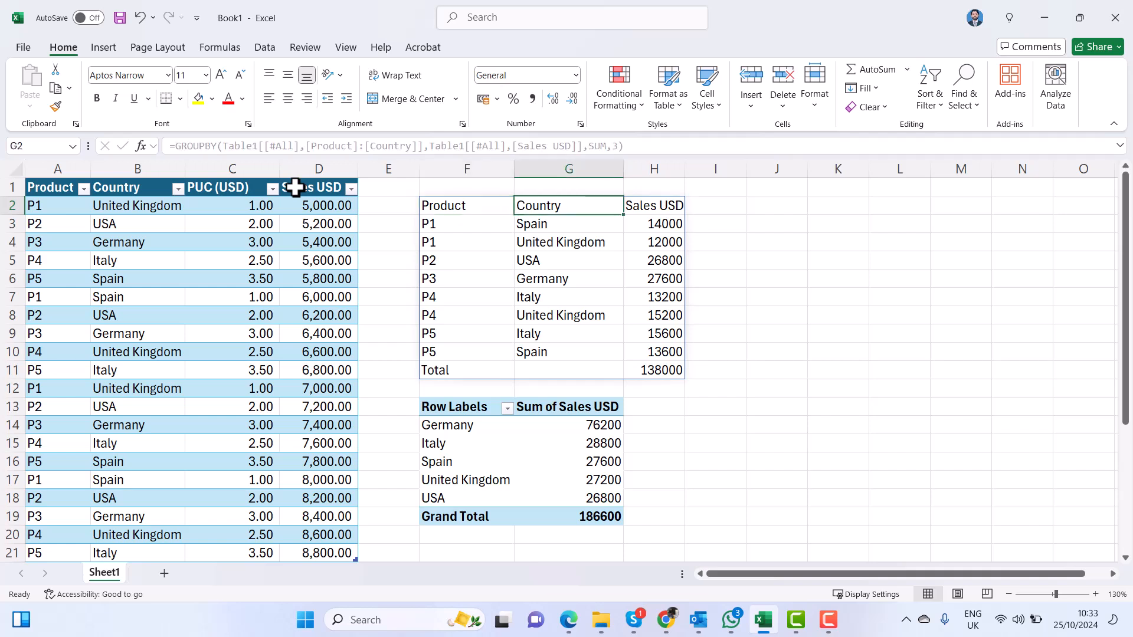
key(Left)
key(F2)
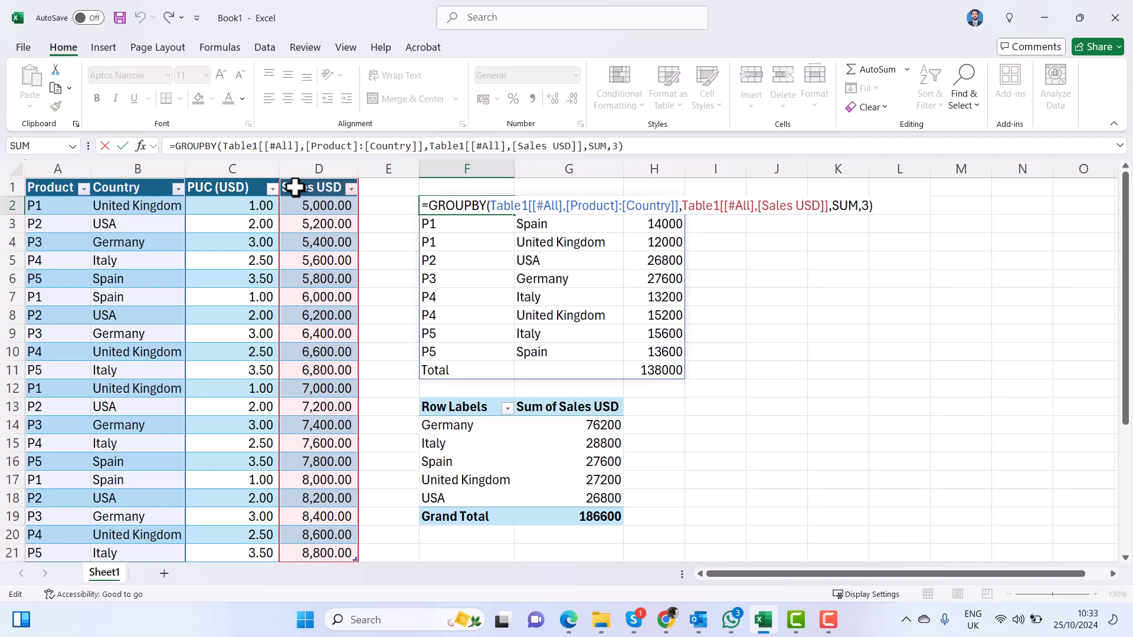
text(,)
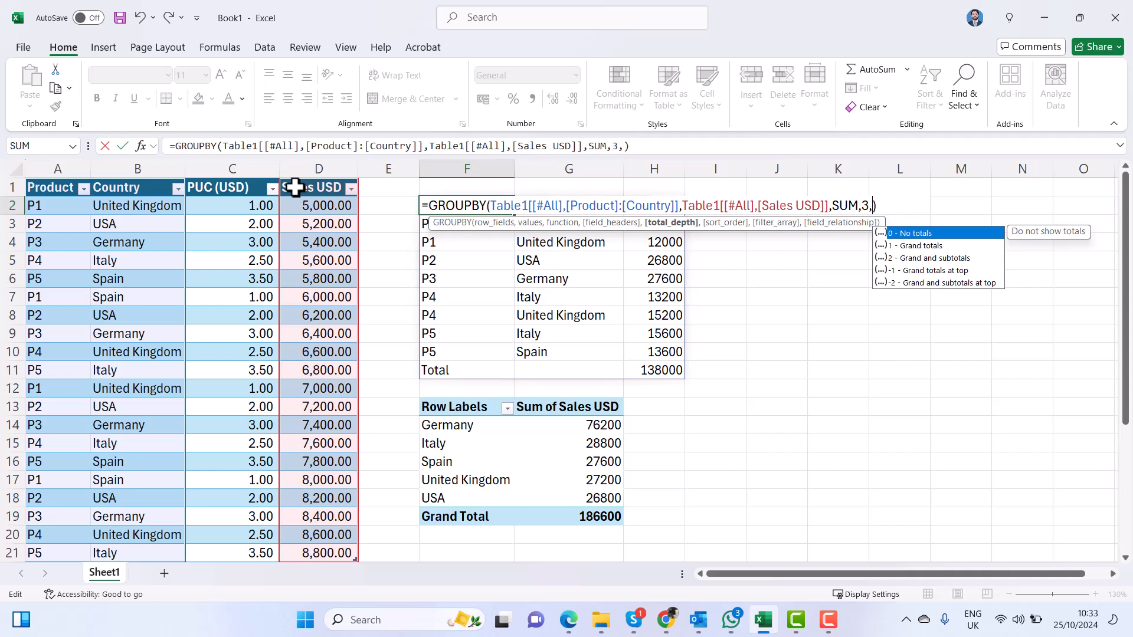
text(,)
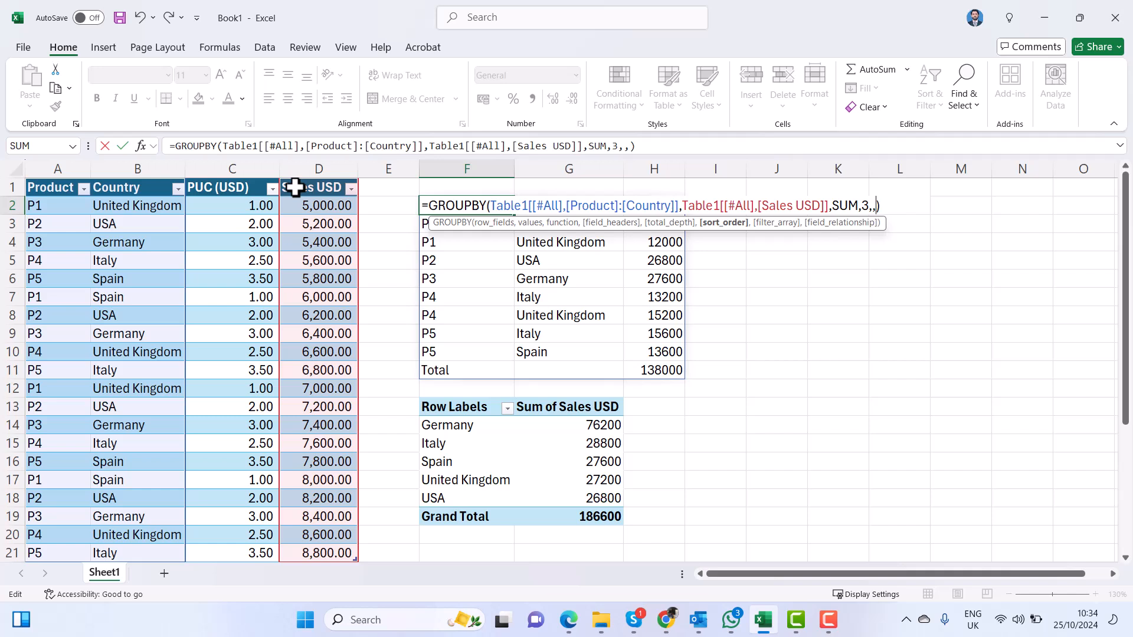
text(,)
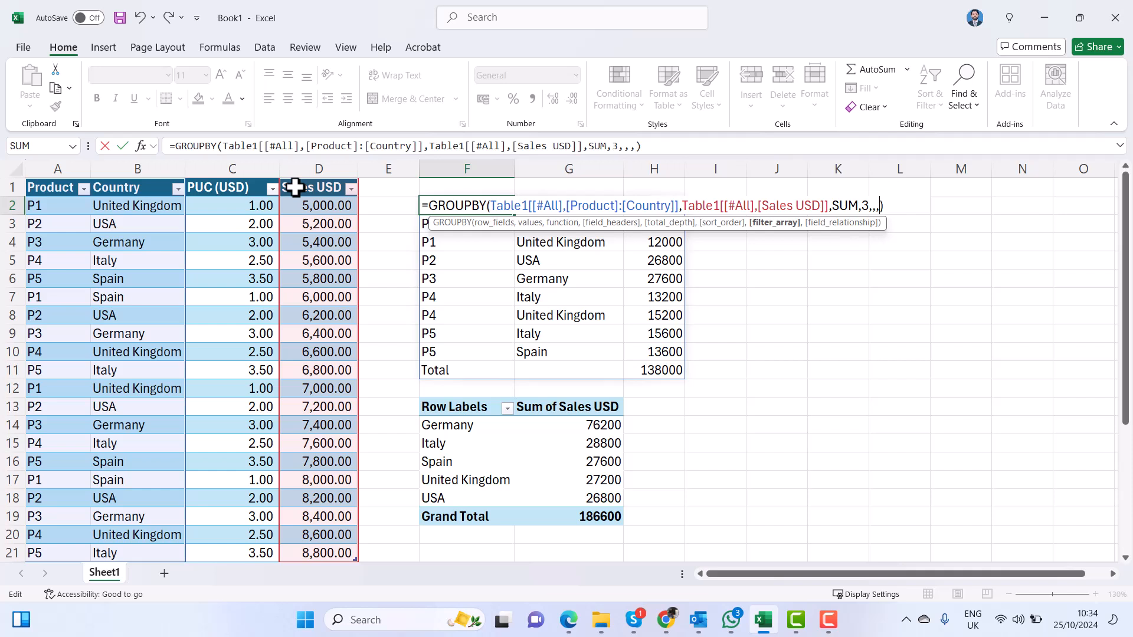
click(59, 188)
key(ctrl+shift+Down)
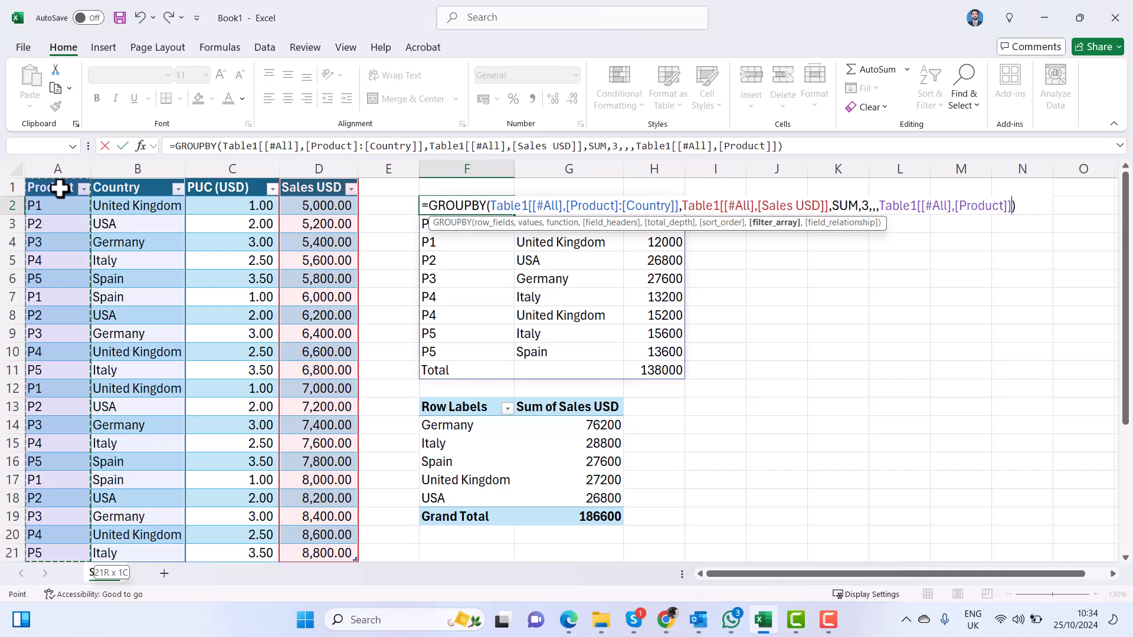
text(<>)
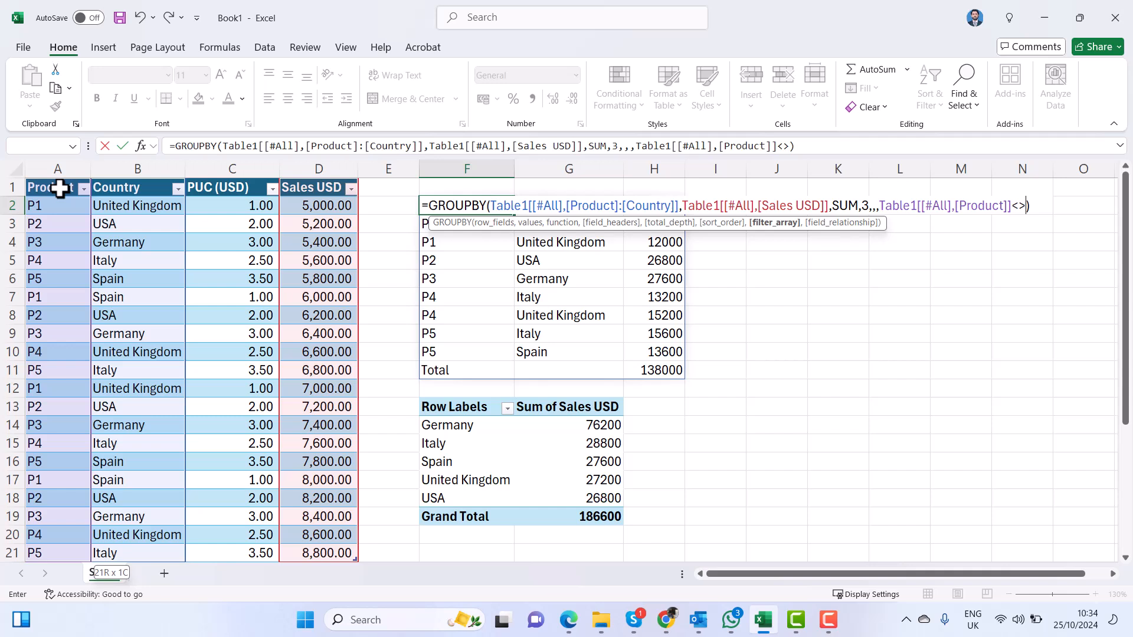
text("P5")
key(ctrl+Return)
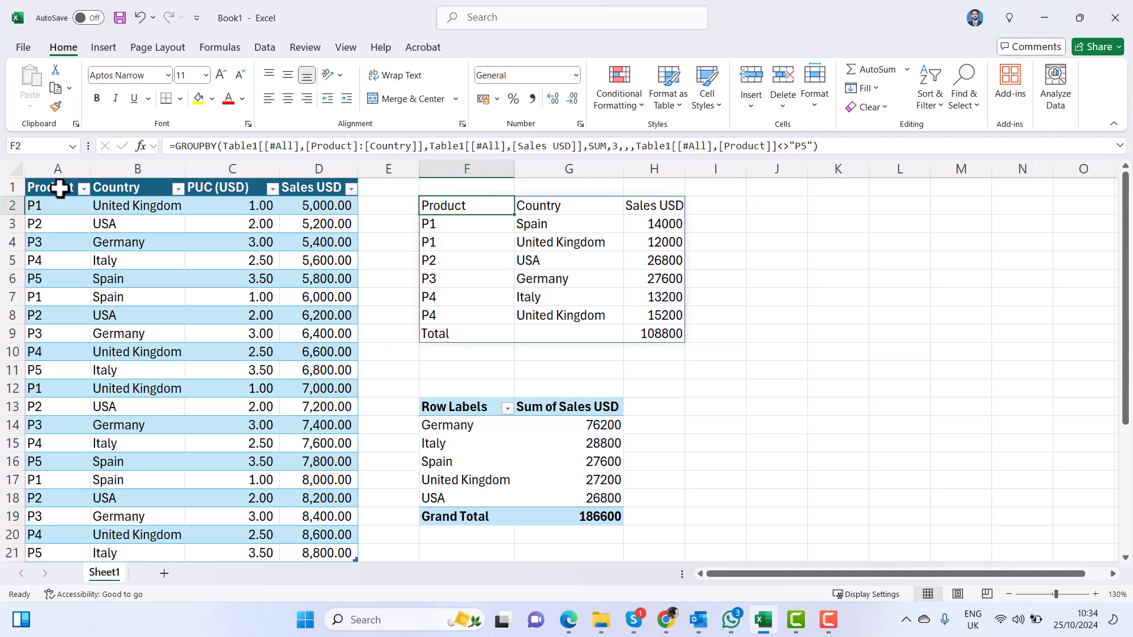
- Change the GROUPBY filter condition to Product ="P1" so only product P1 is included
key(F2)
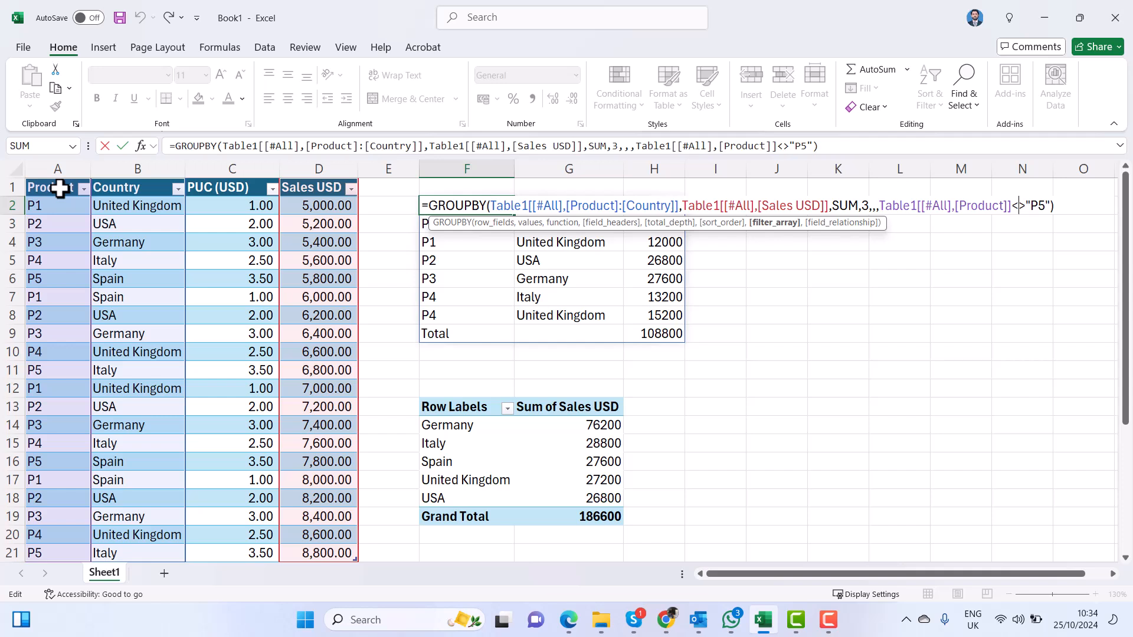
key(Delete)
key(BackSpace)
text(=)
key(BackSpace)
text(1)
key(ctrl+Return)
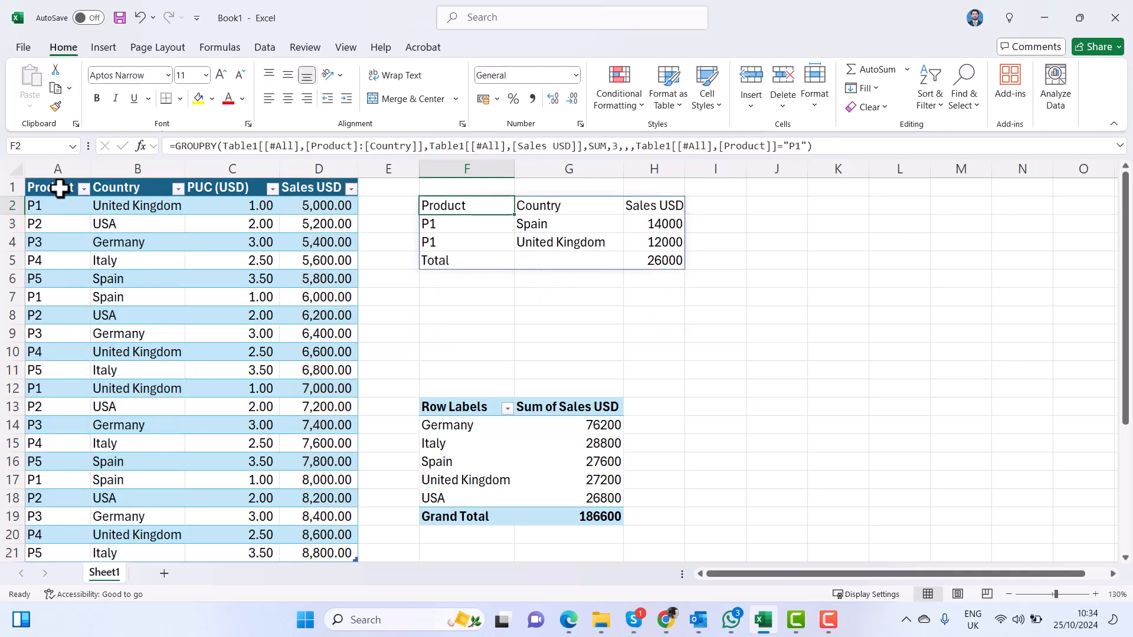